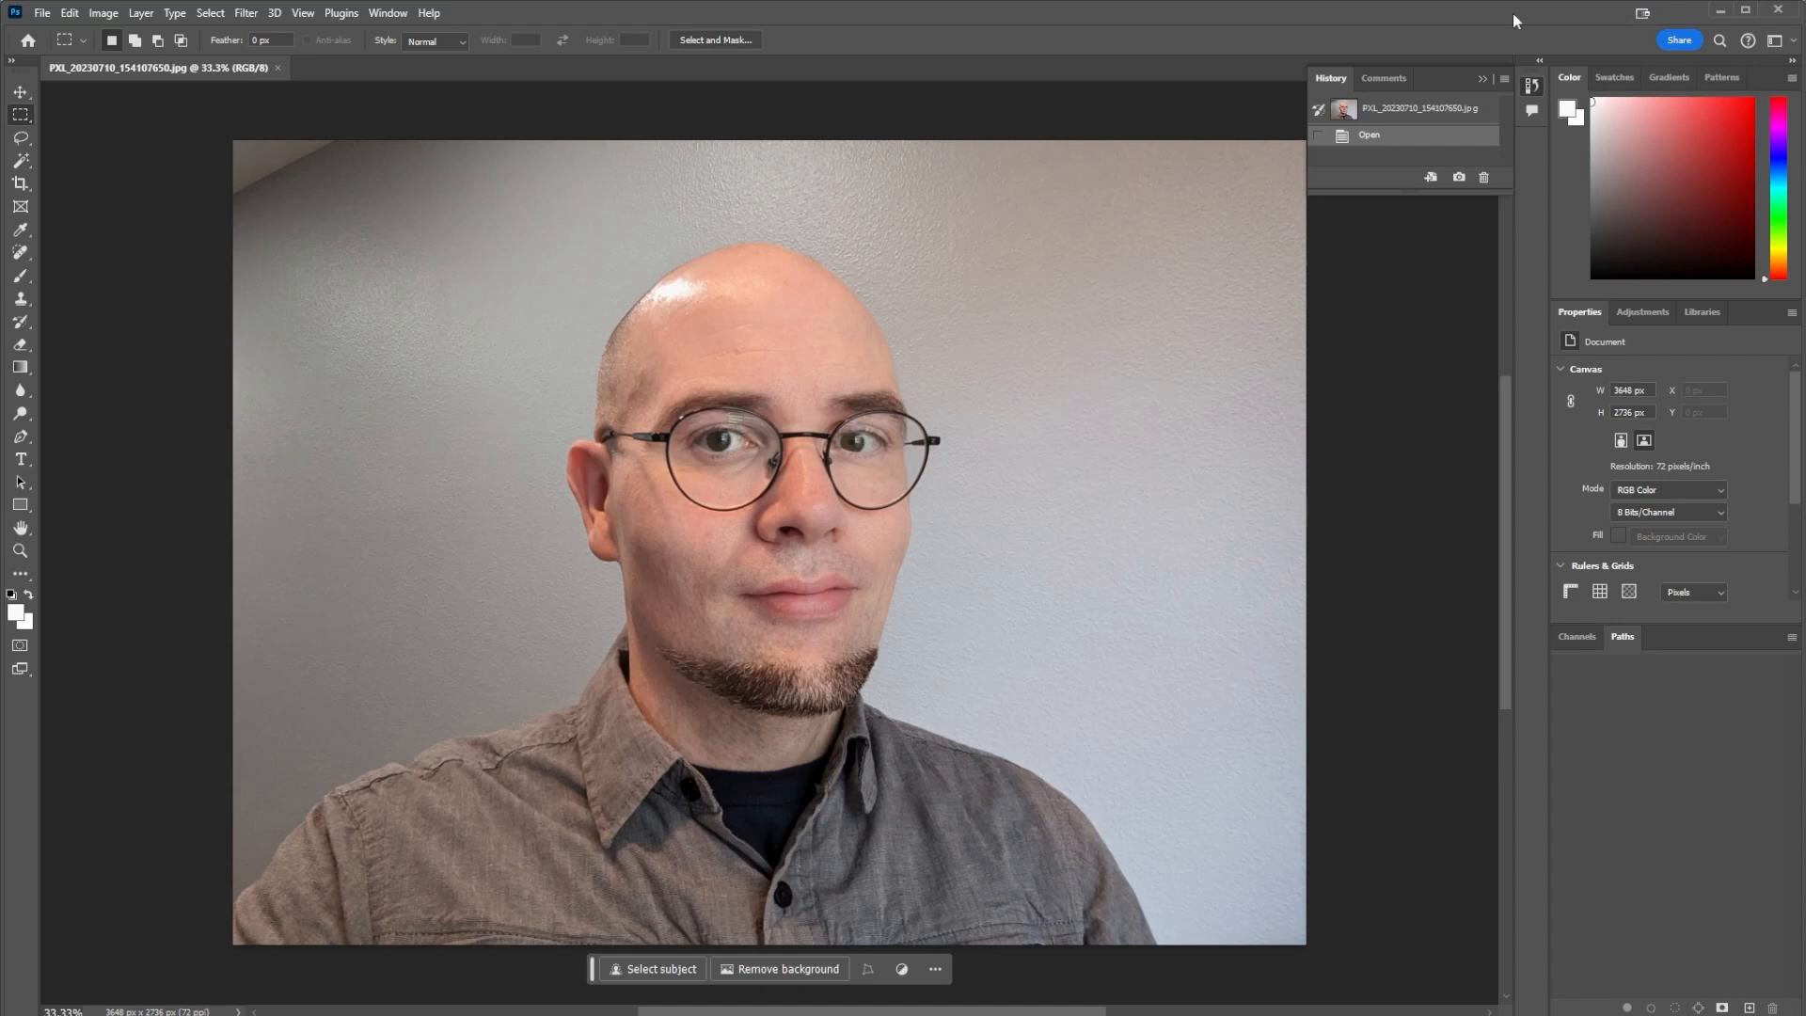
Hide the document history, then show the Layers panel and place it floating over the canvas.
{"action": "left_click", "coordinate": [1483, 78]}
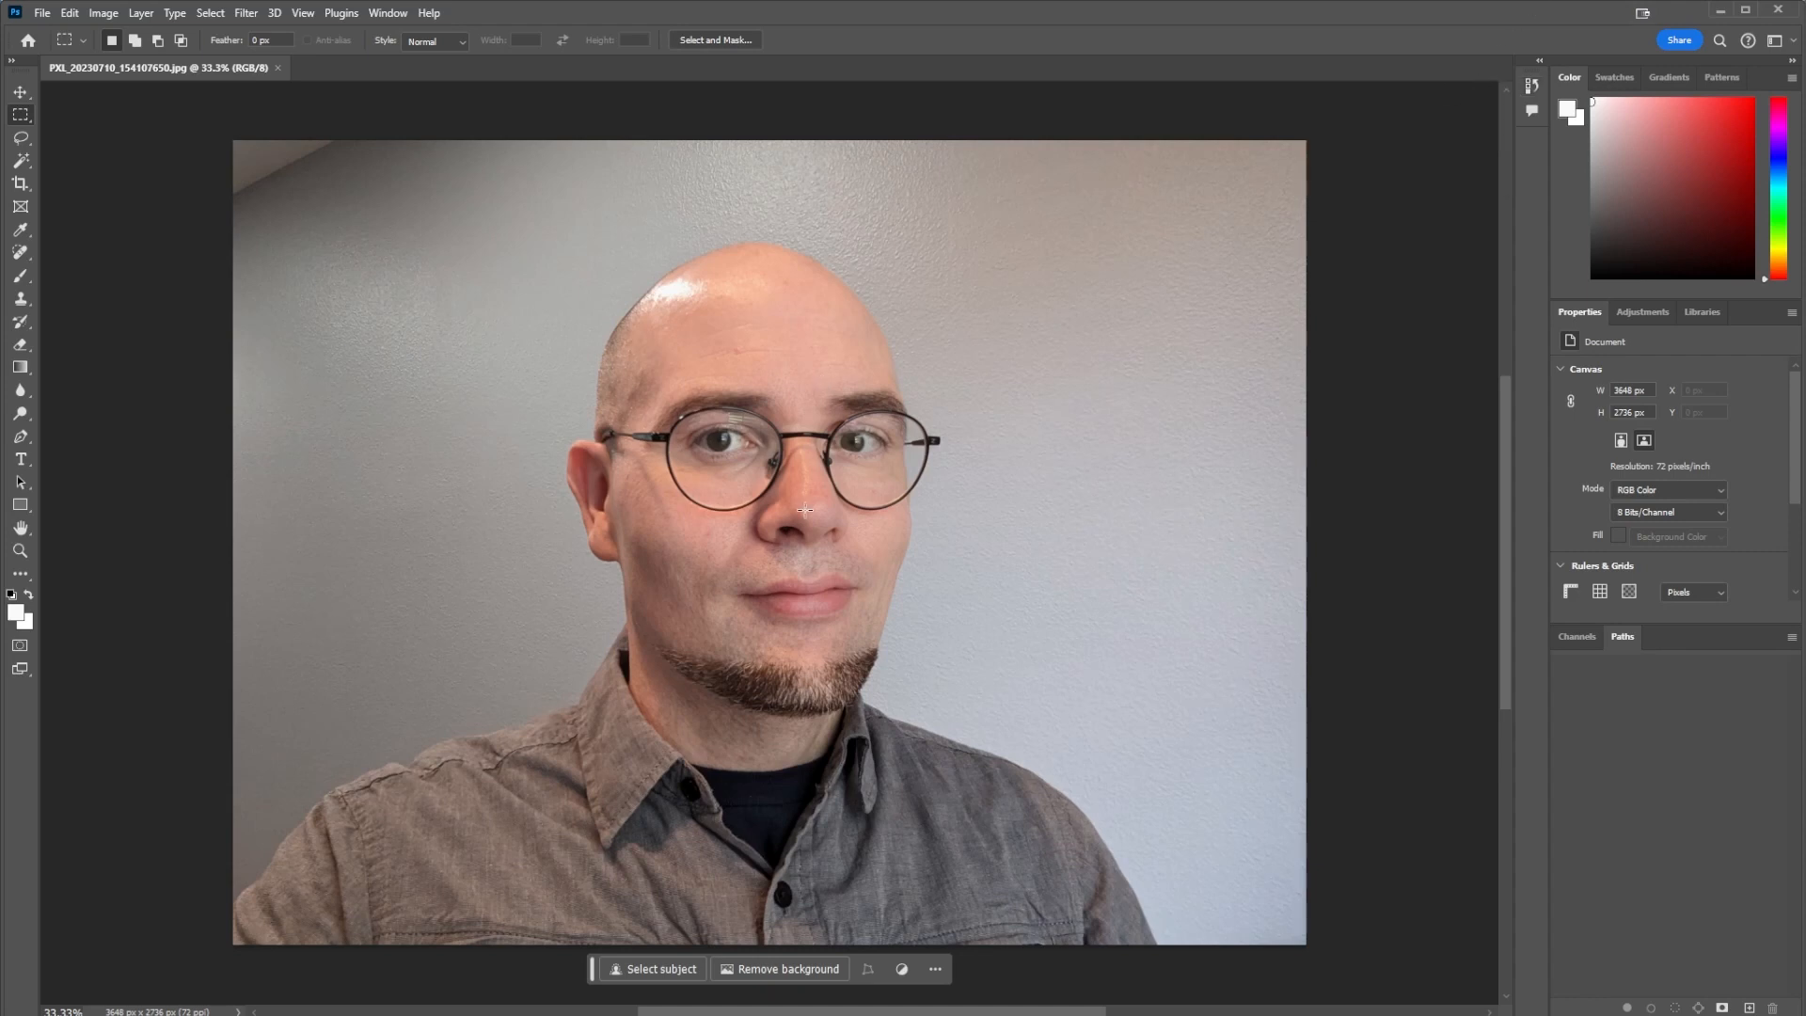
{"action": "left_click", "coordinate": [390, 13]}
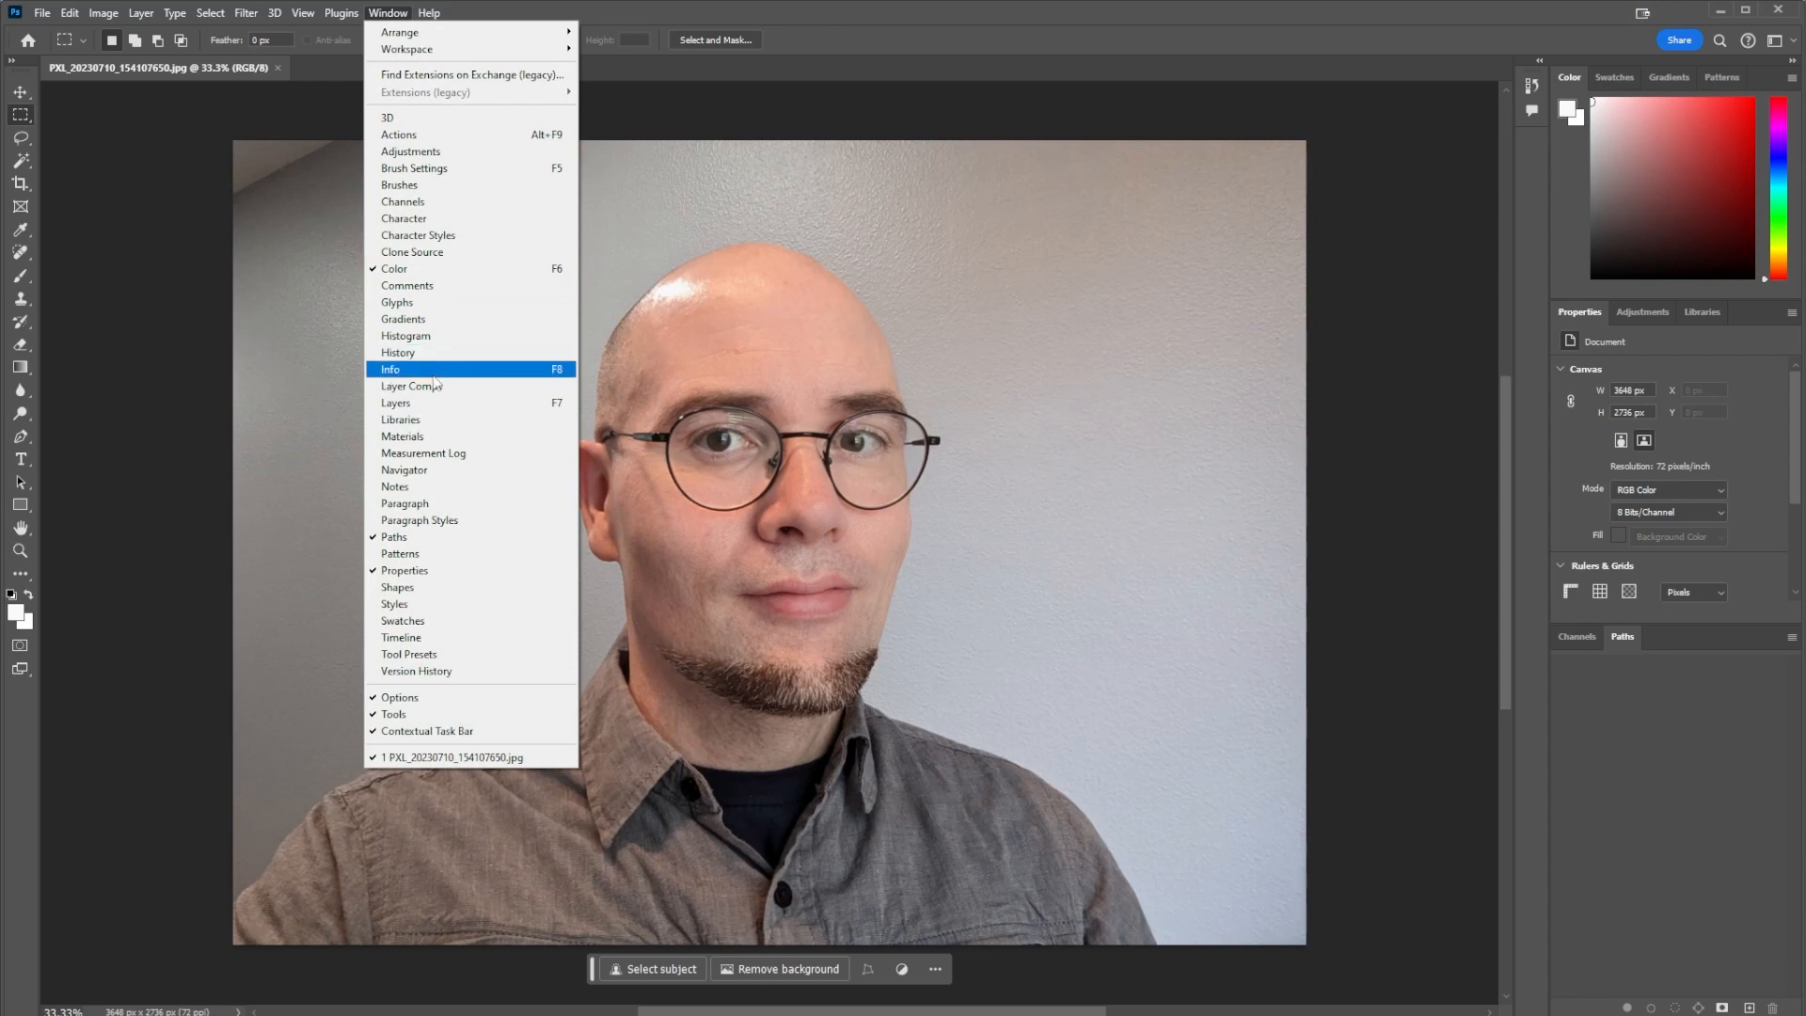
{"action": "left_click", "coordinate": [433, 404]}
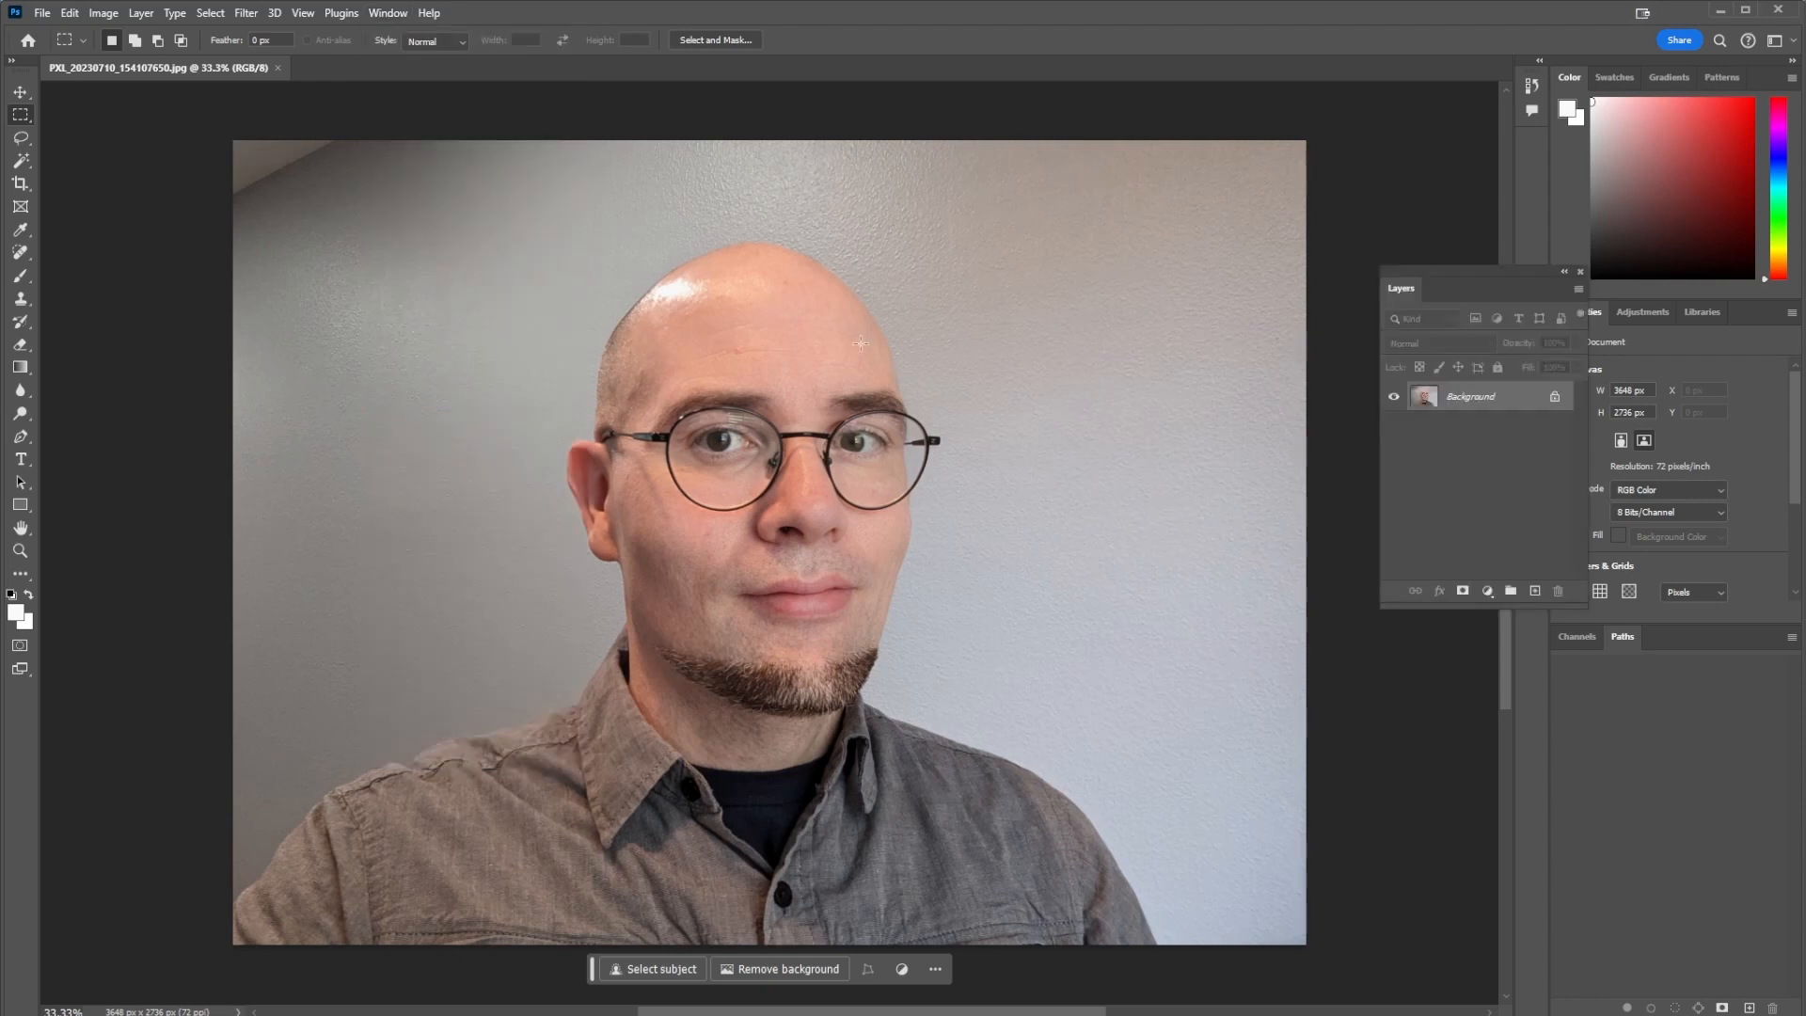
{"action": "left_click_drag", "start_coordinate": [1454, 269], "coordinate": [1334, 194]}
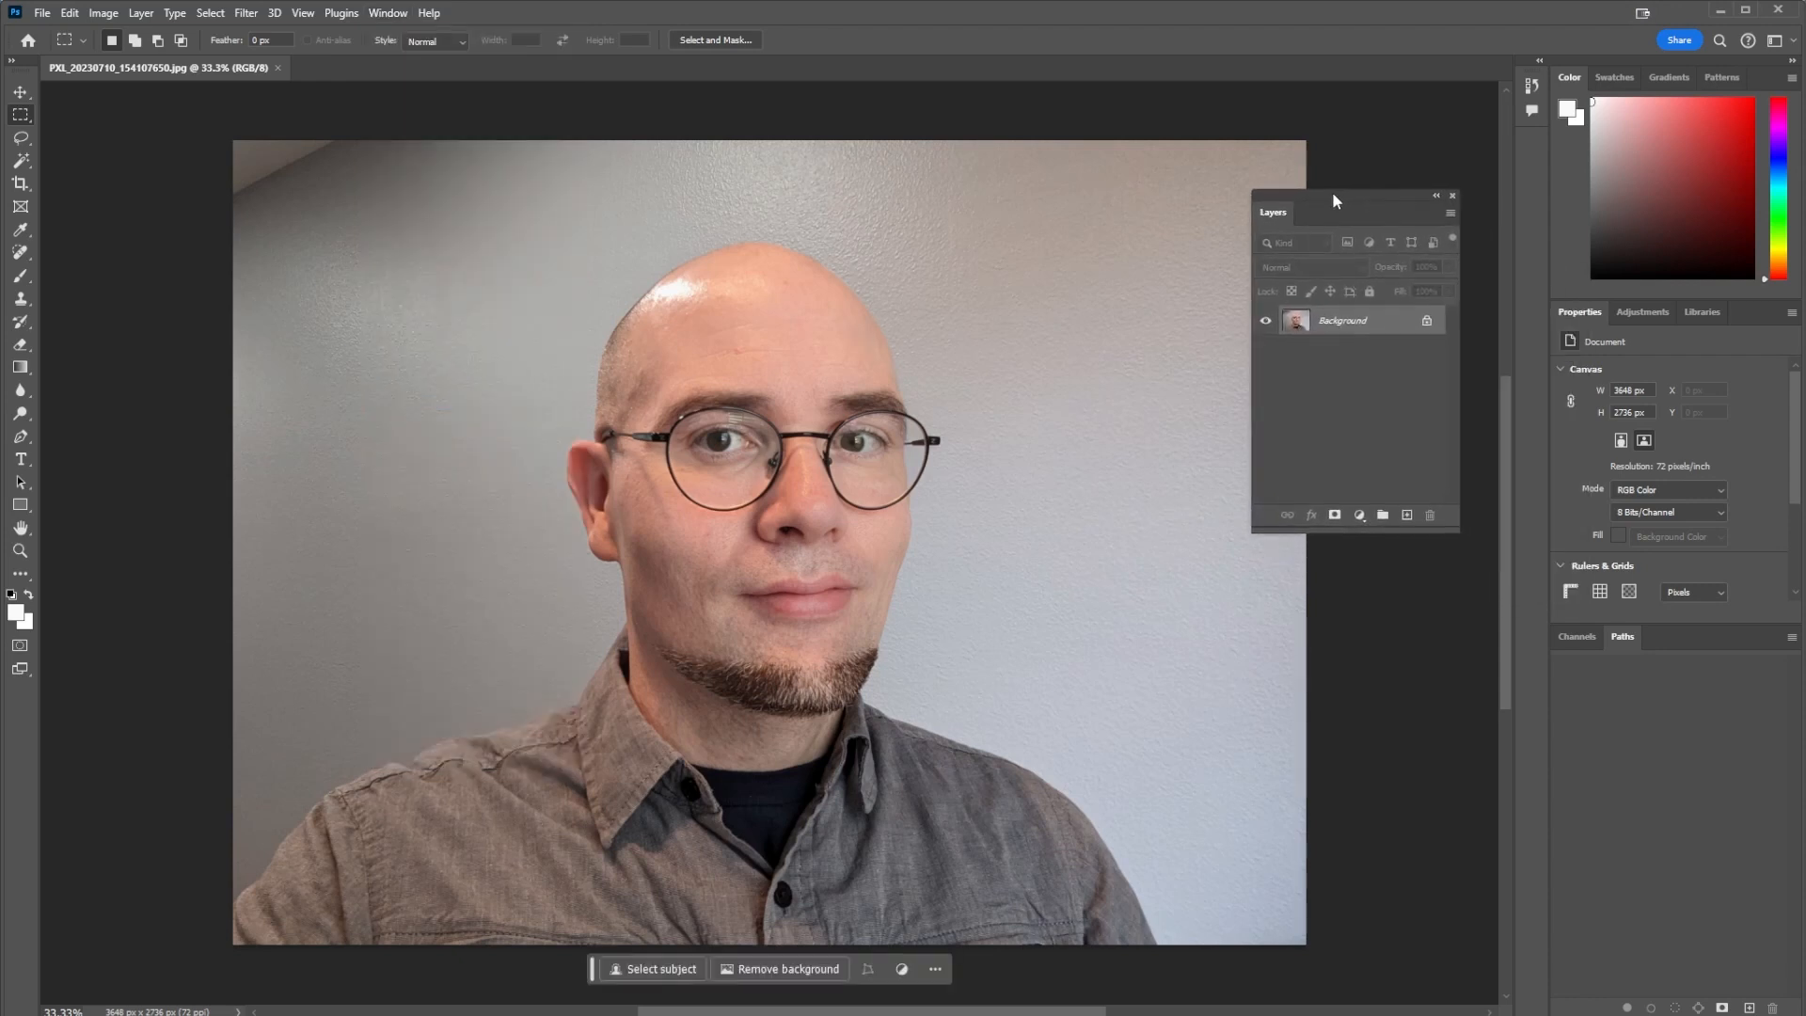
Convert the portrait's locked Background into a regular layer with the default settings and shift the layer list beside the photo.
{"action": "double_click", "coordinate": [1351, 321]}
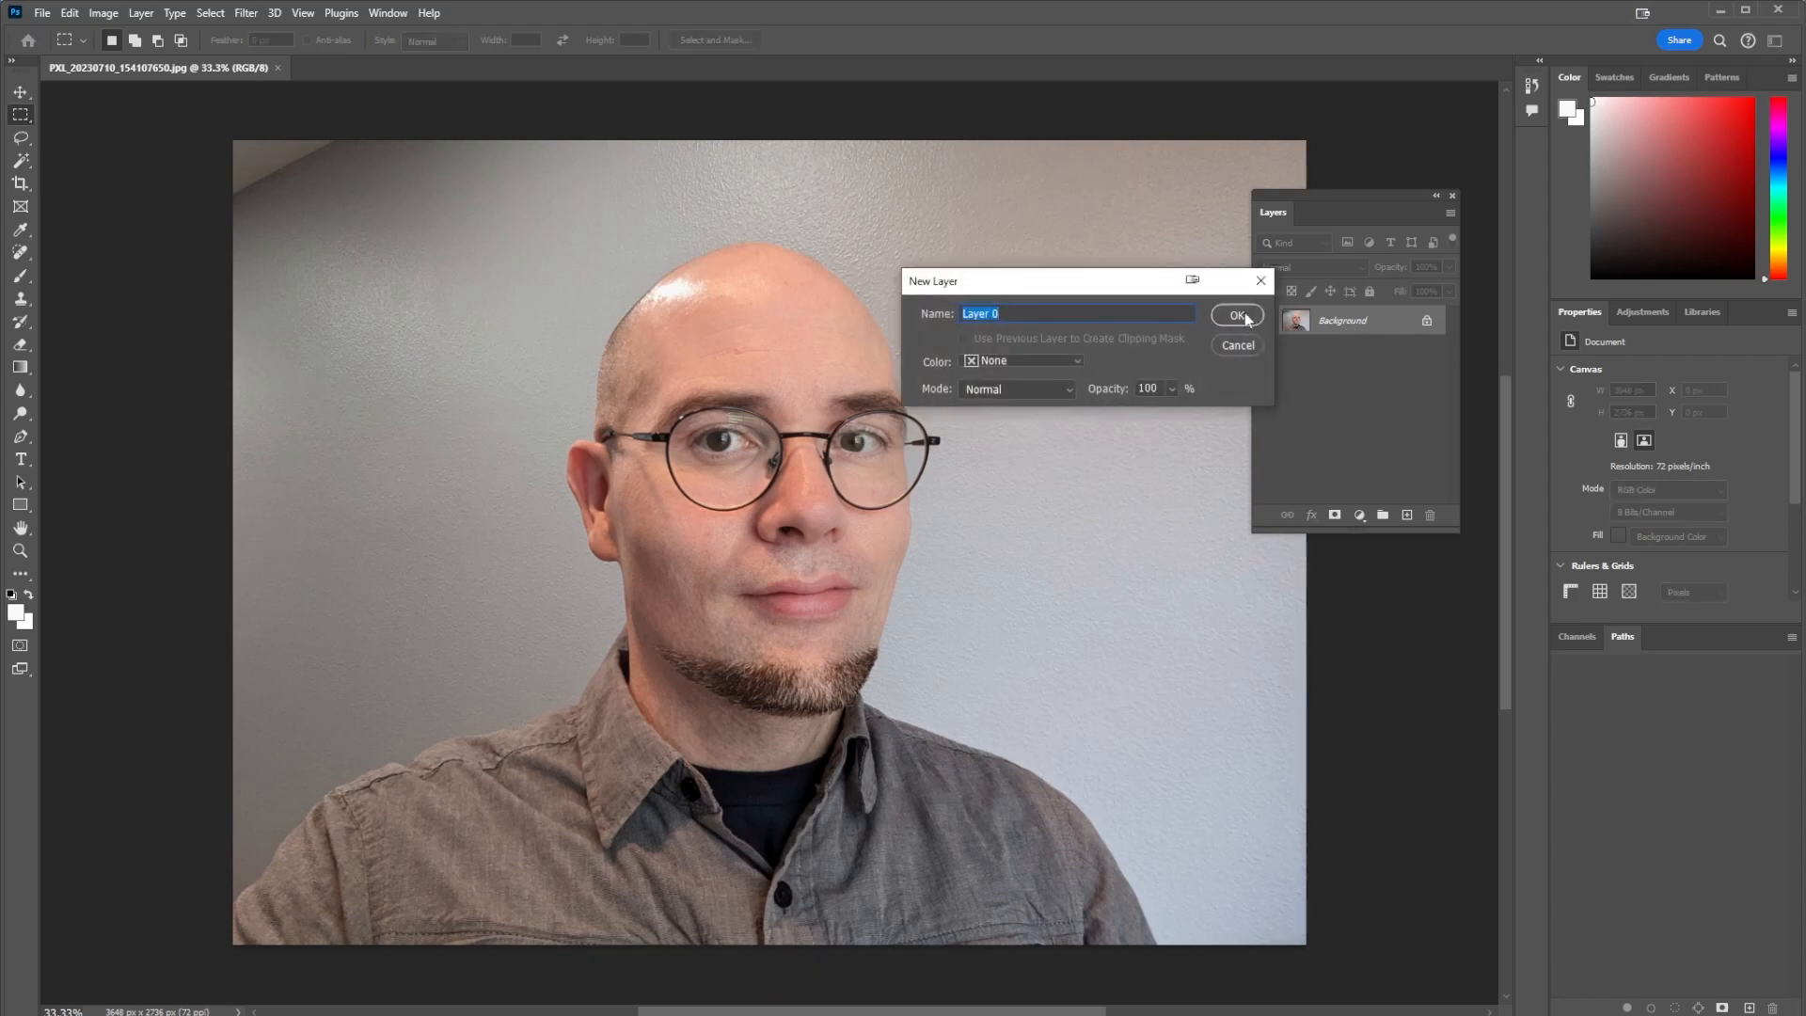
{"action": "left_click", "coordinate": [1238, 315]}
{"action": "left_click_drag", "start_coordinate": [1362, 200], "coordinate": [1418, 190]}
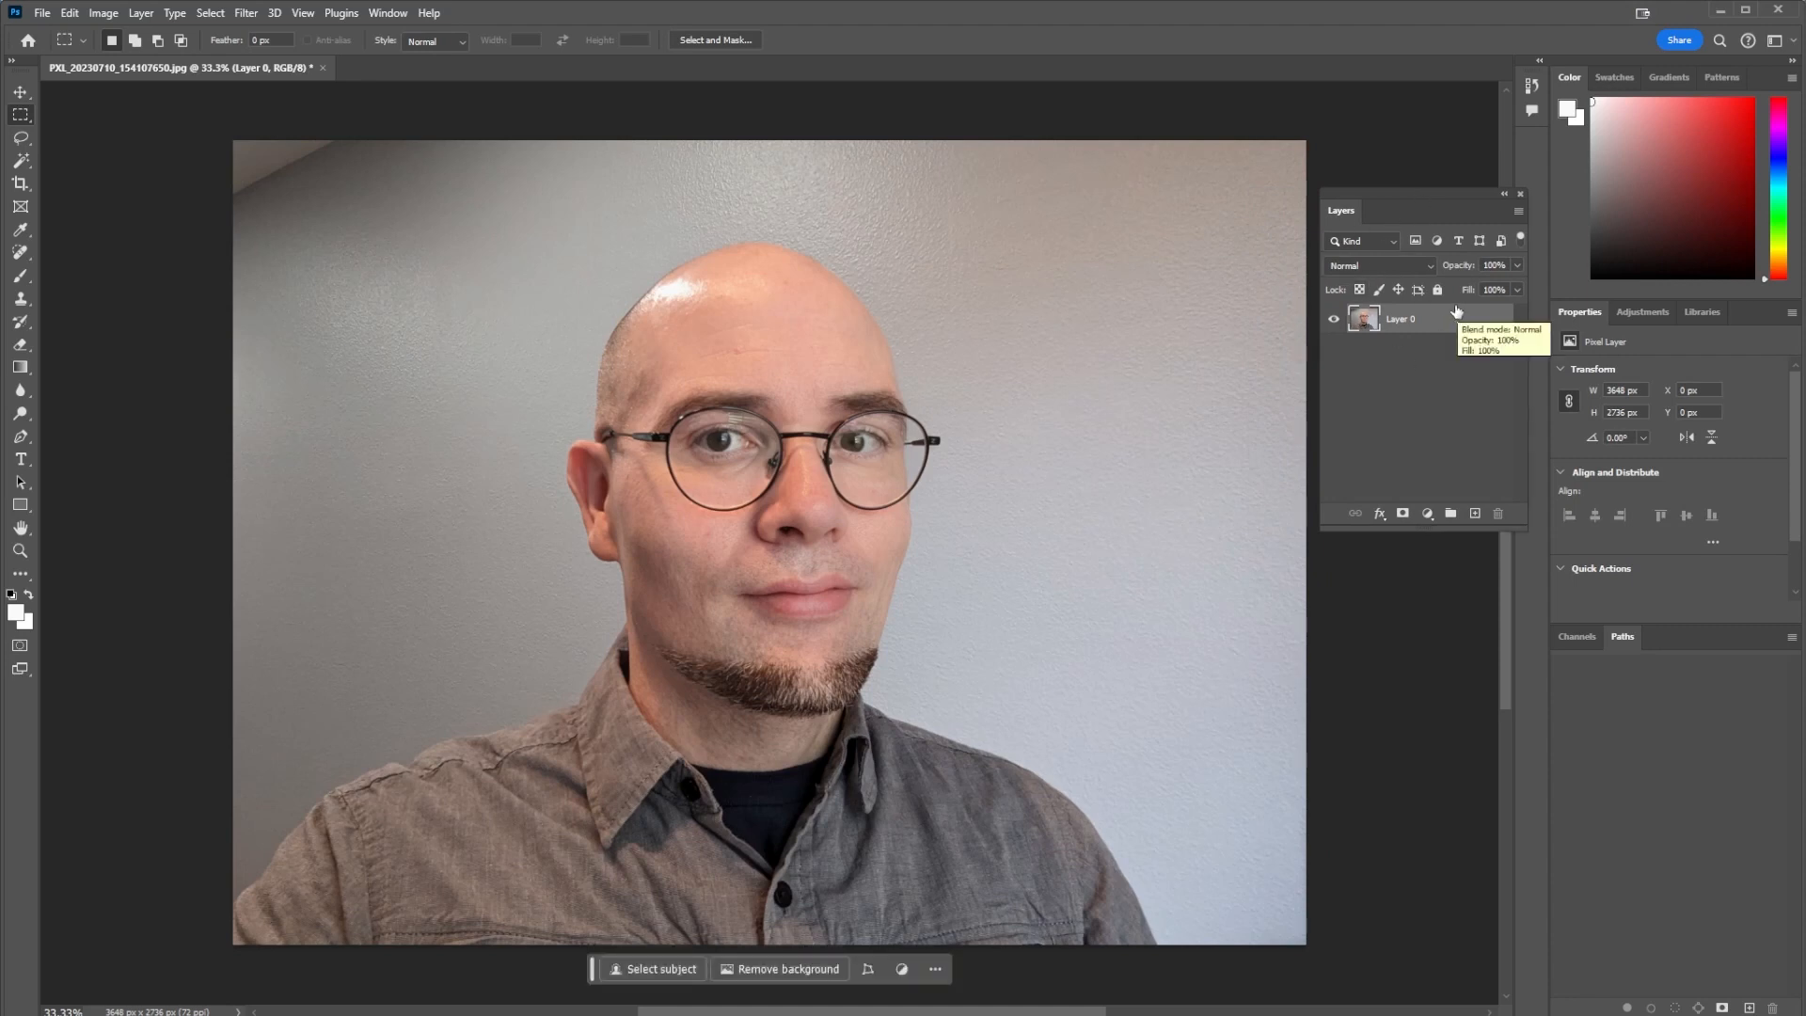
Enlarge the portrait's canvas to 4000 x 4000 pixels, anchored at the top centre.
{"action": "left_click", "coordinate": [104, 13]}
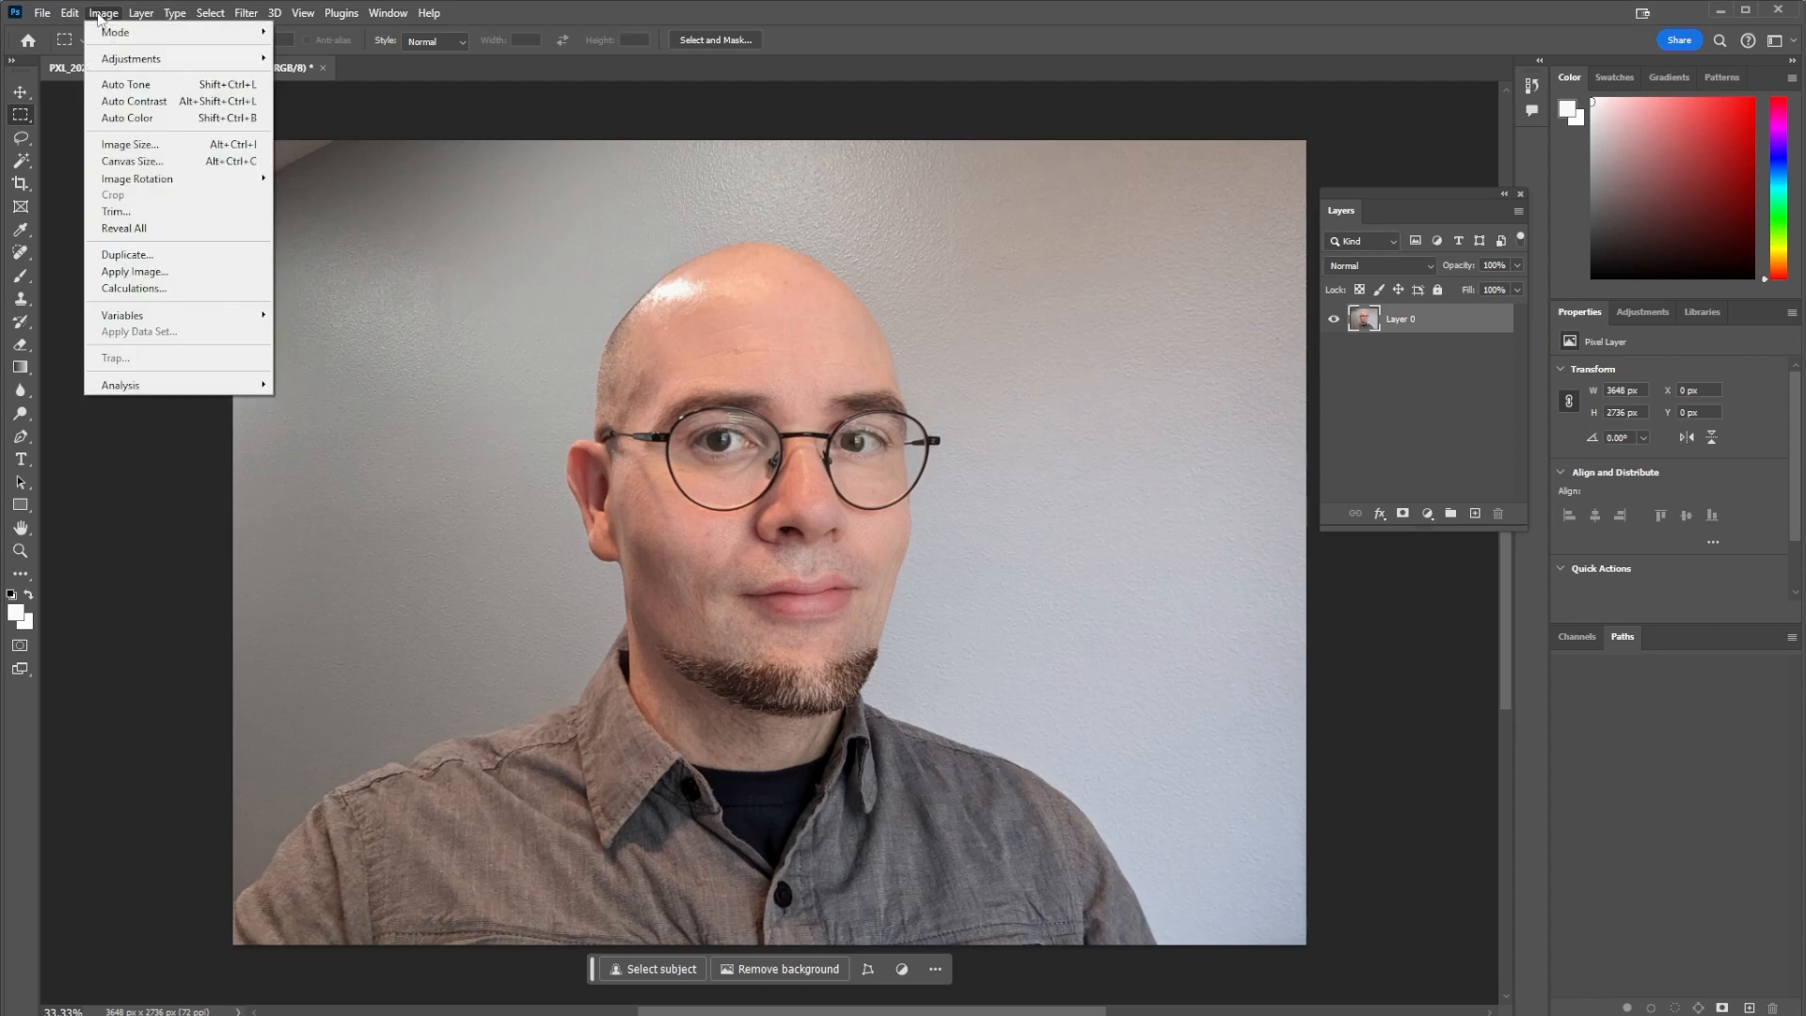
{"action": "left_click", "coordinate": [151, 162]}
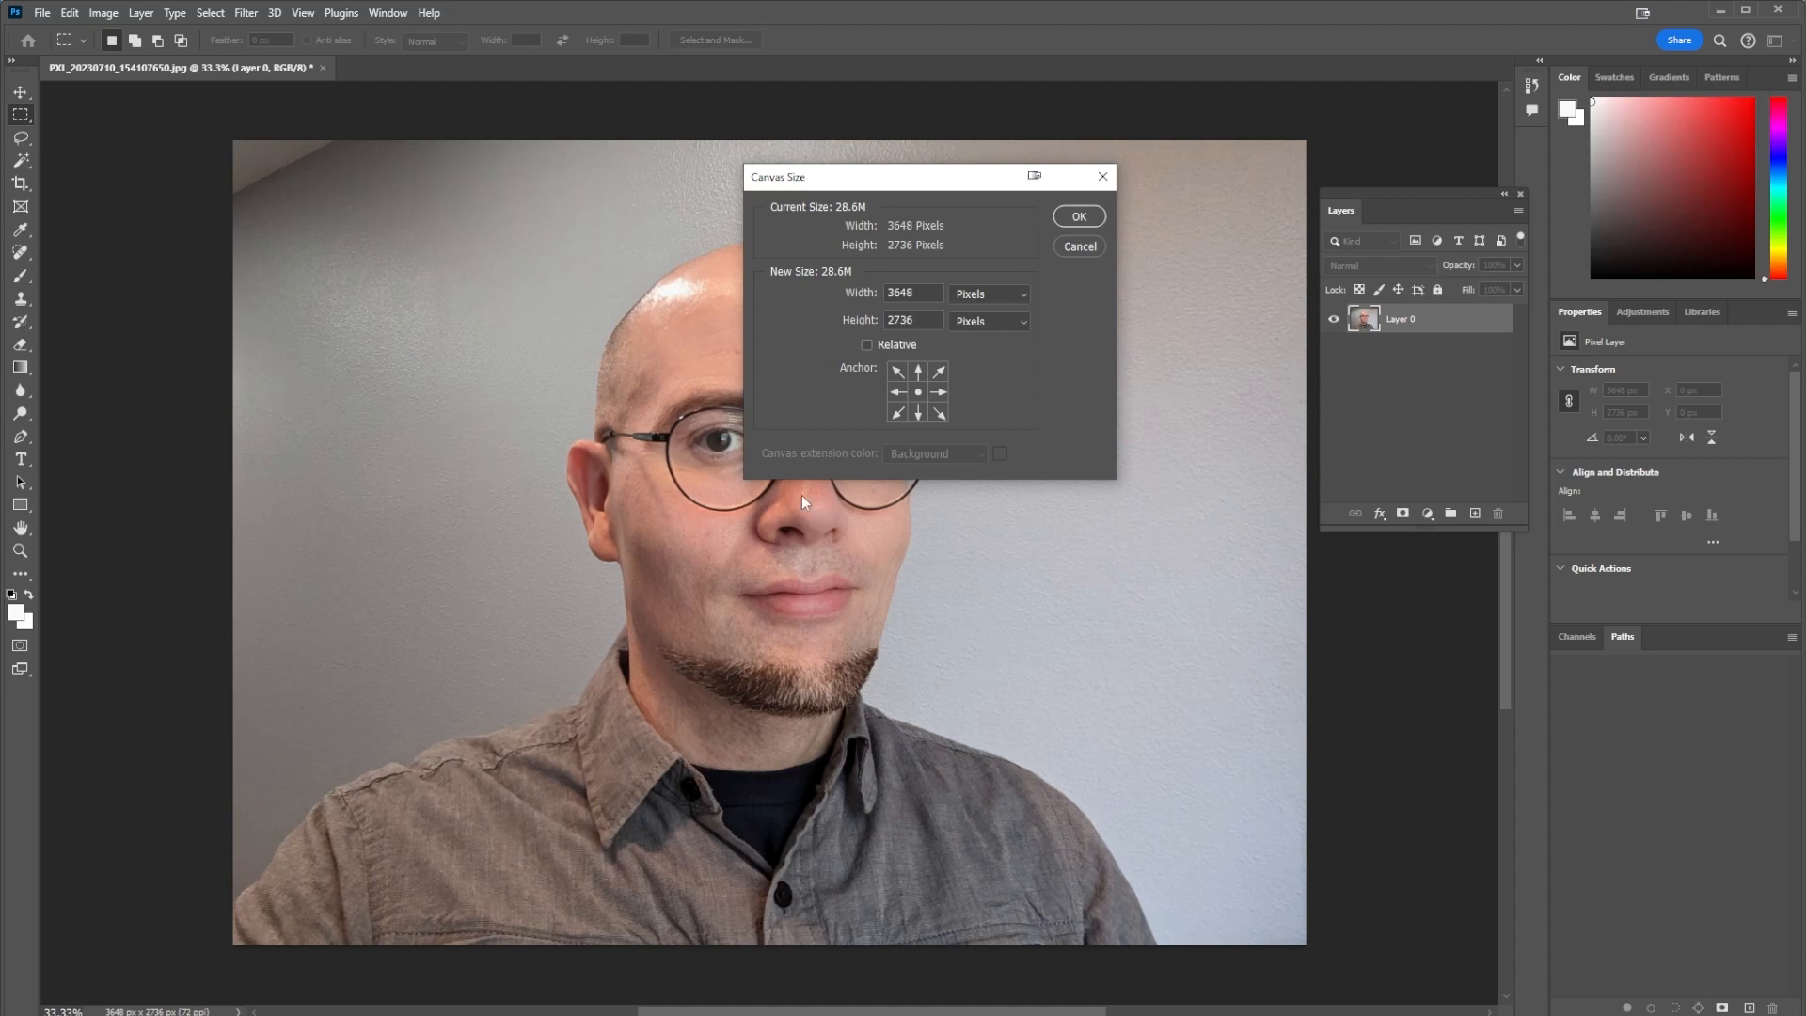
{"action": "double_click", "coordinate": [924, 292]}
{"action": "type", "text": "4000"}
{"action": "double_click", "coordinate": [929, 320]}
{"action": "type", "text": "4000"}
{"action": "left_click_drag", "start_coordinate": [969, 183], "coordinate": [1139, 225]}
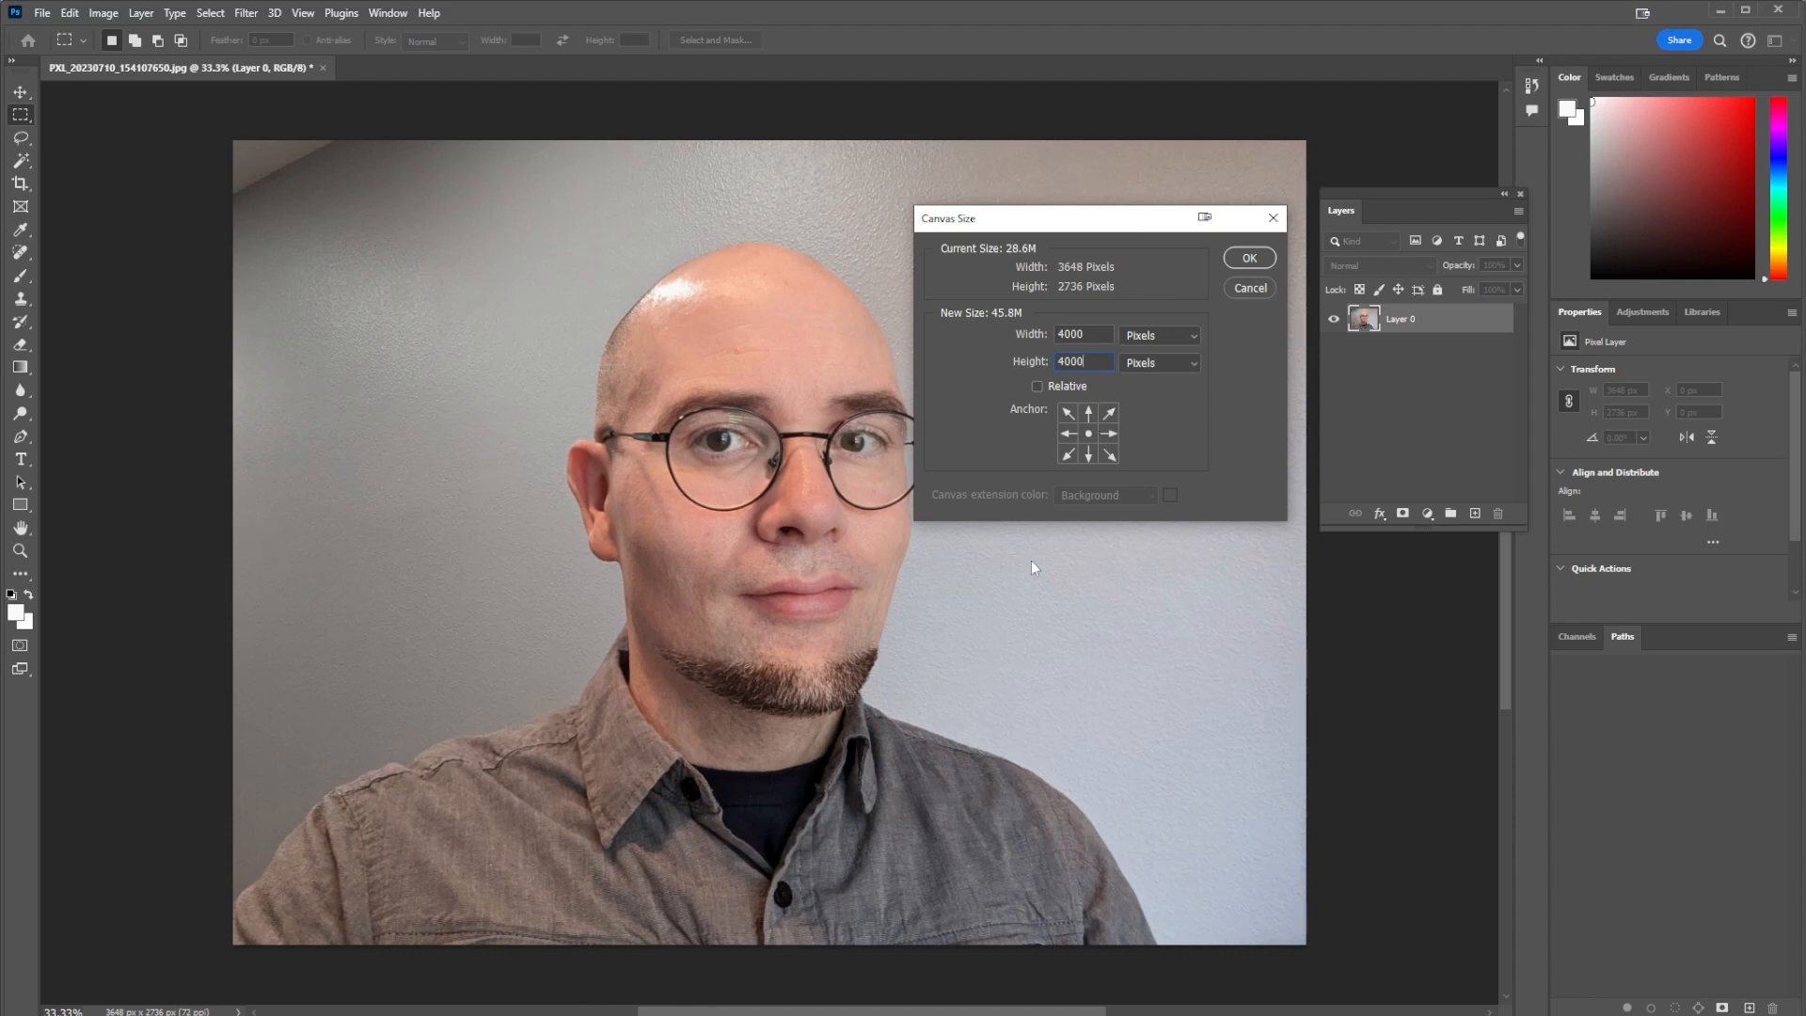
{"action": "left_click", "coordinate": [1090, 414]}
{"action": "left_click", "coordinate": [1251, 260]}
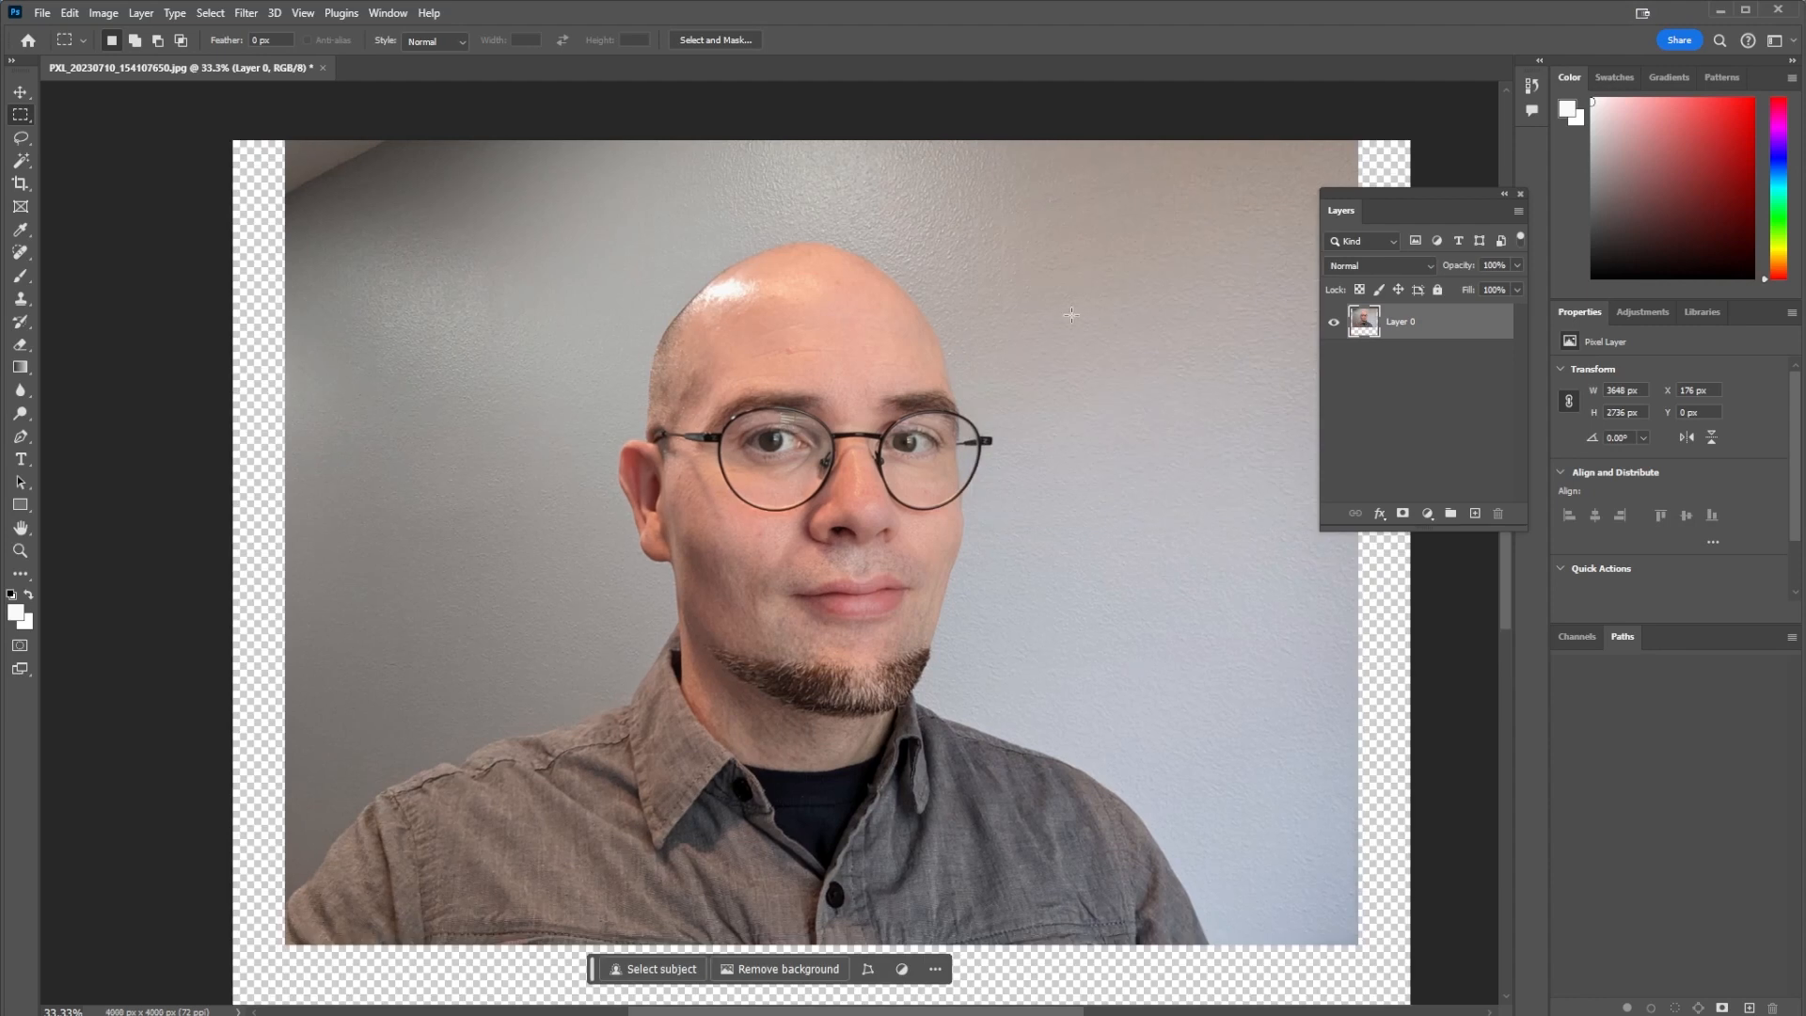
Select the transparent area around the portrait with the Magic Wand, fill it using Generative Fill without a prompt, and choose the third variation.
{"action": "key", "text": "ctrl+minus"}
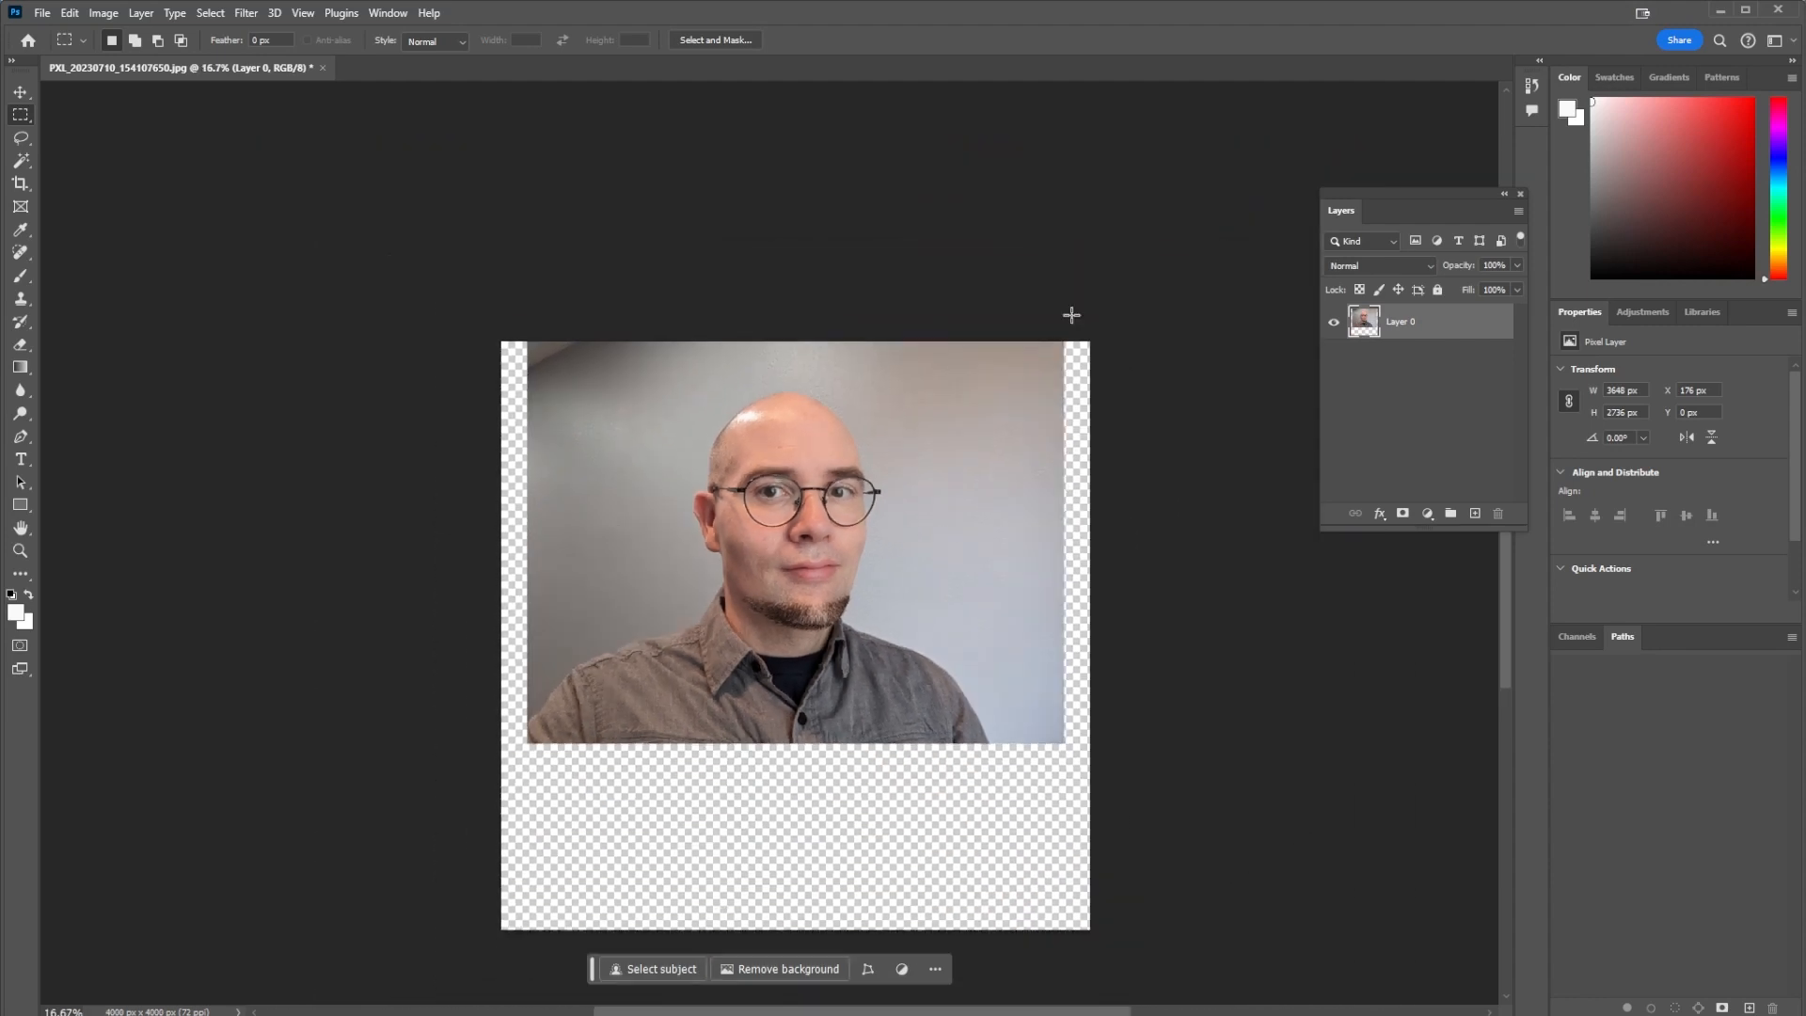
{"action": "left_click", "coordinate": [20, 161]}
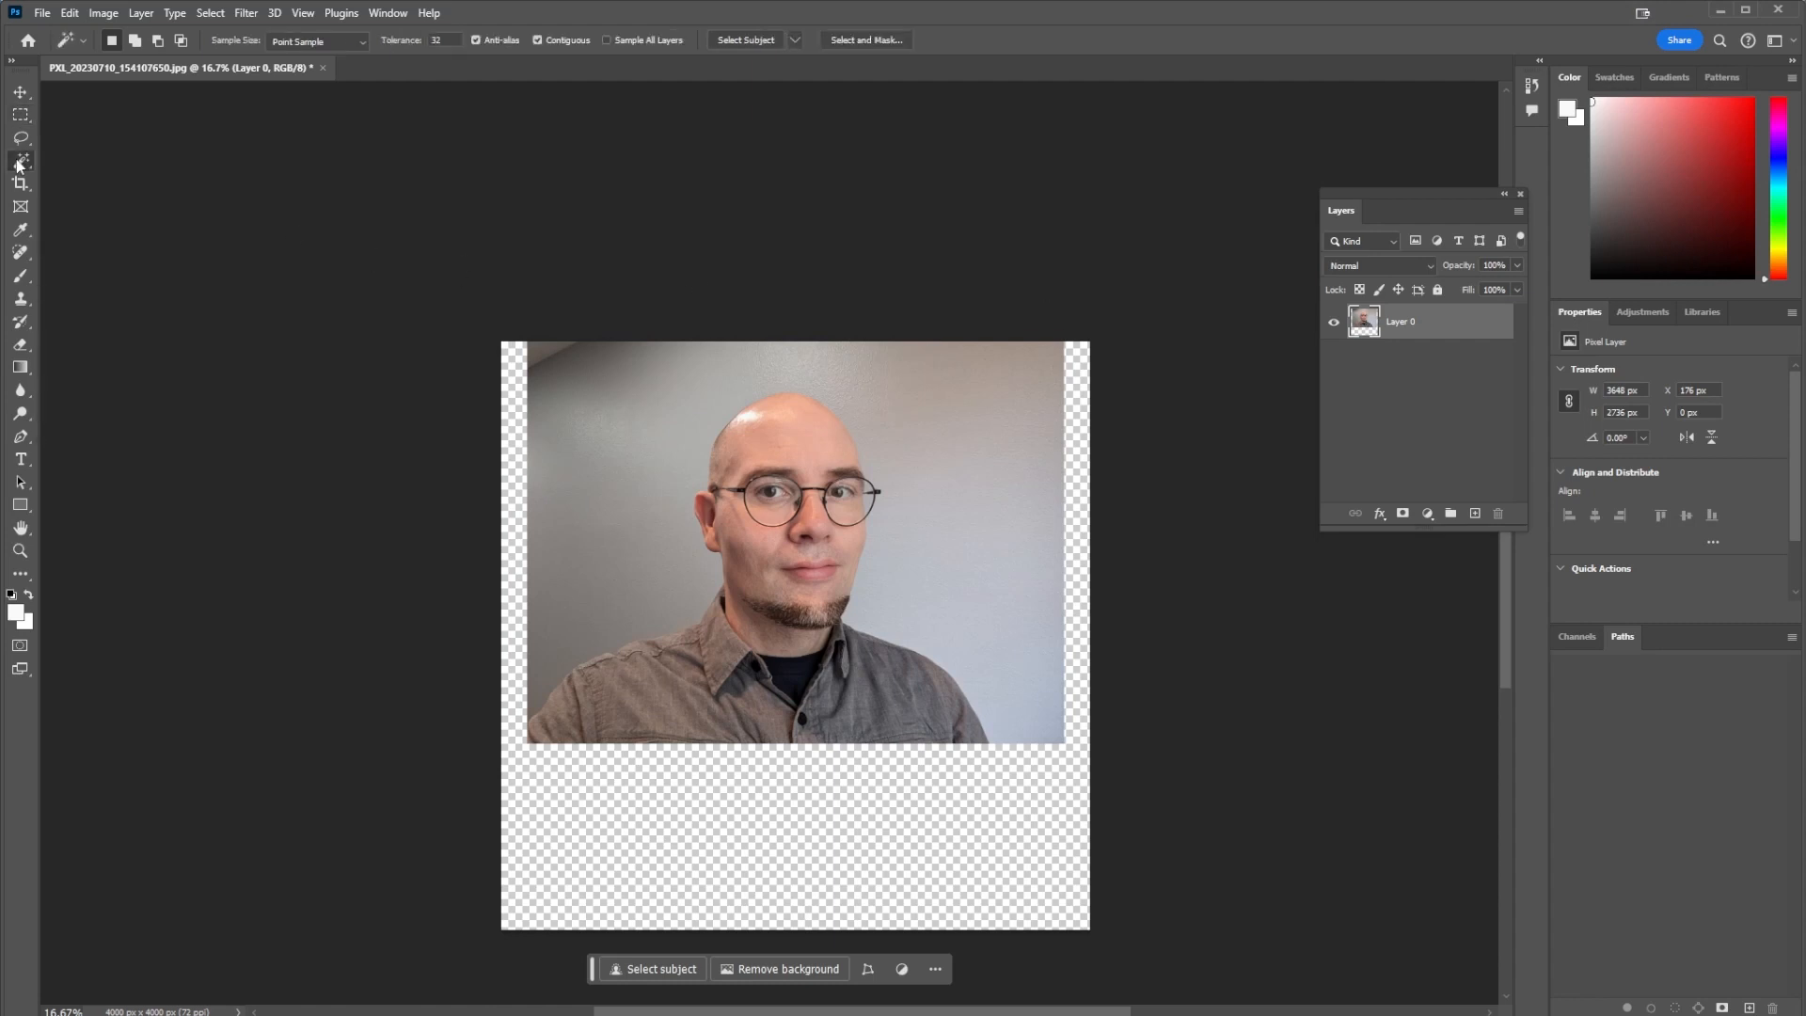
{"action": "left_click", "coordinate": [509, 377]}
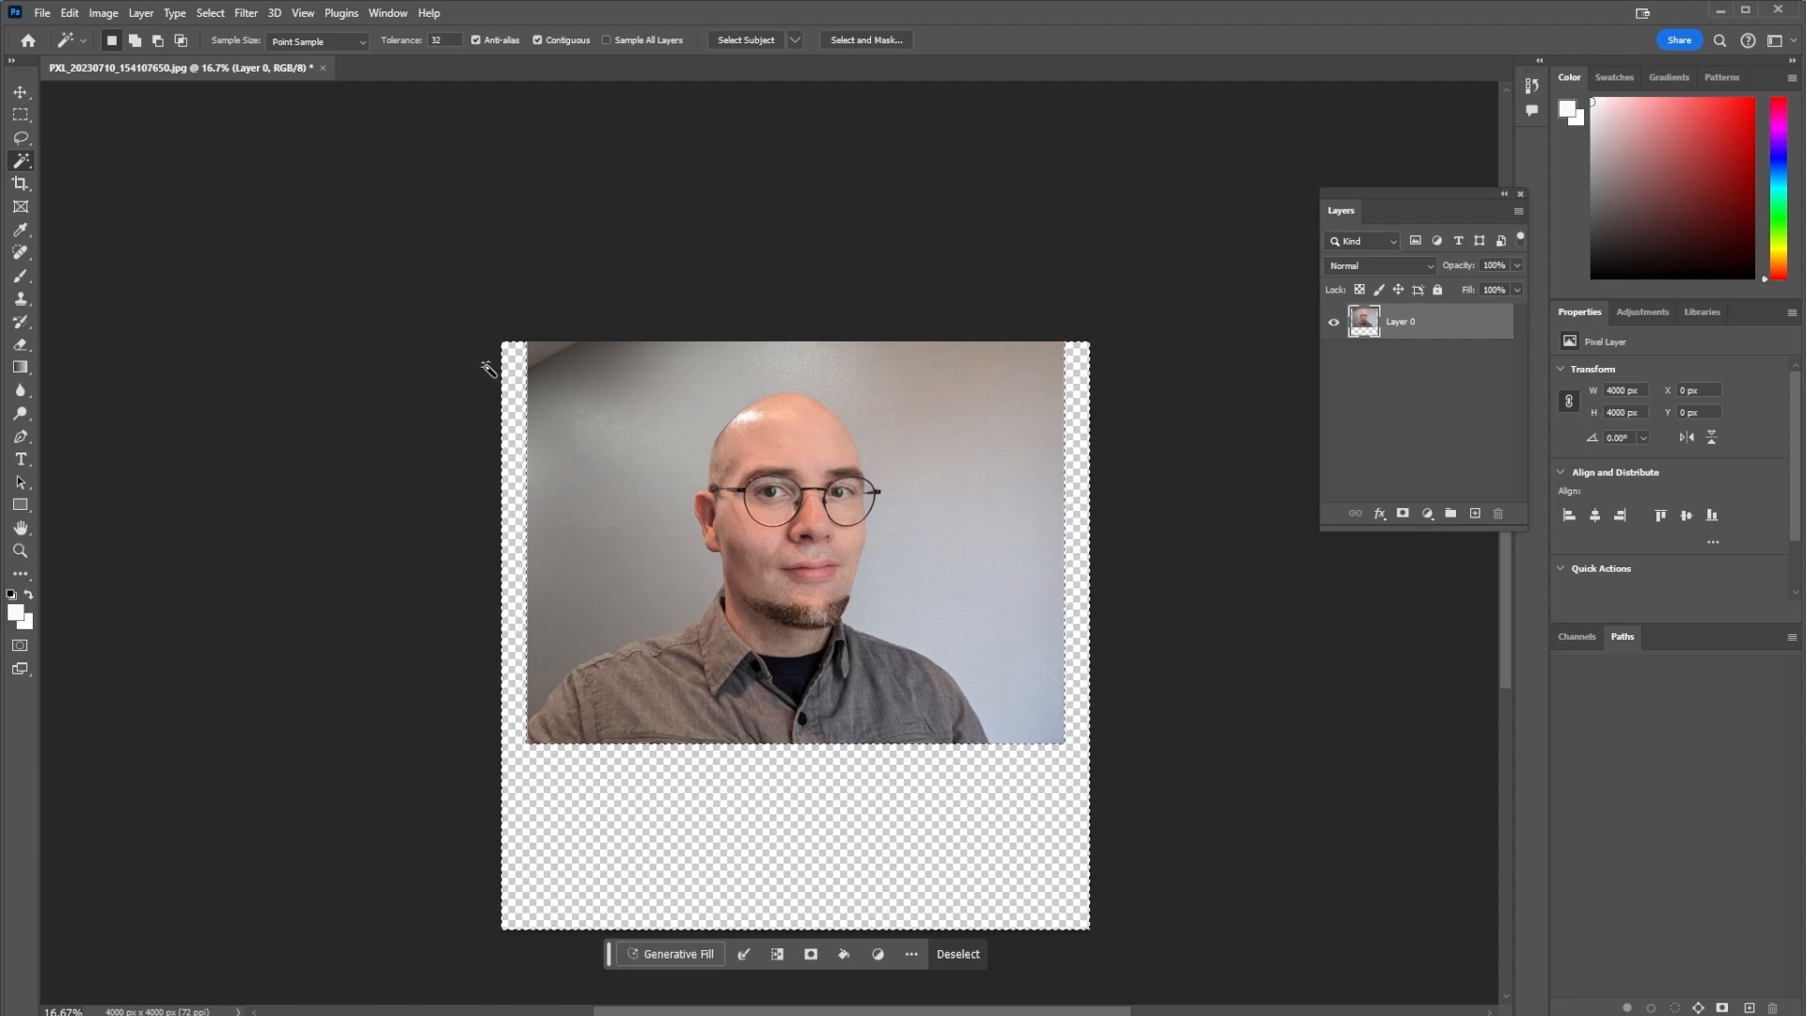
{"action": "left_click", "coordinate": [690, 957]}
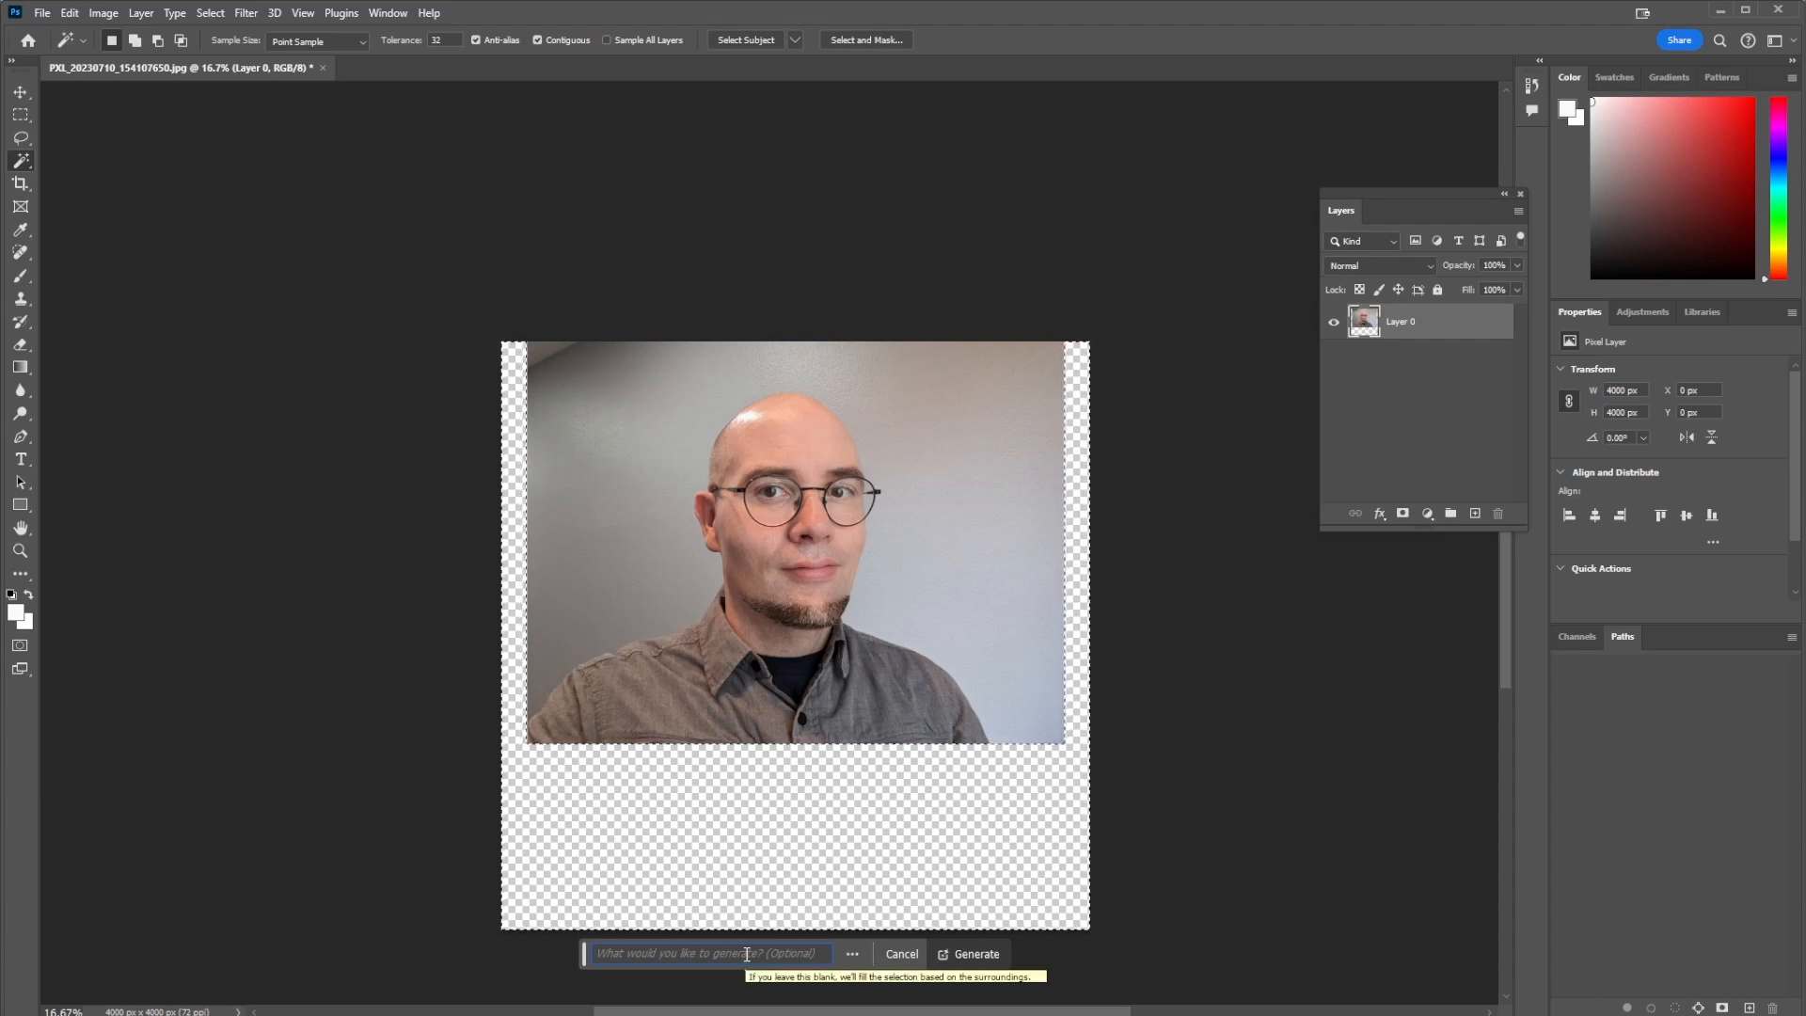
{"action": "left_click", "coordinate": [985, 960]}
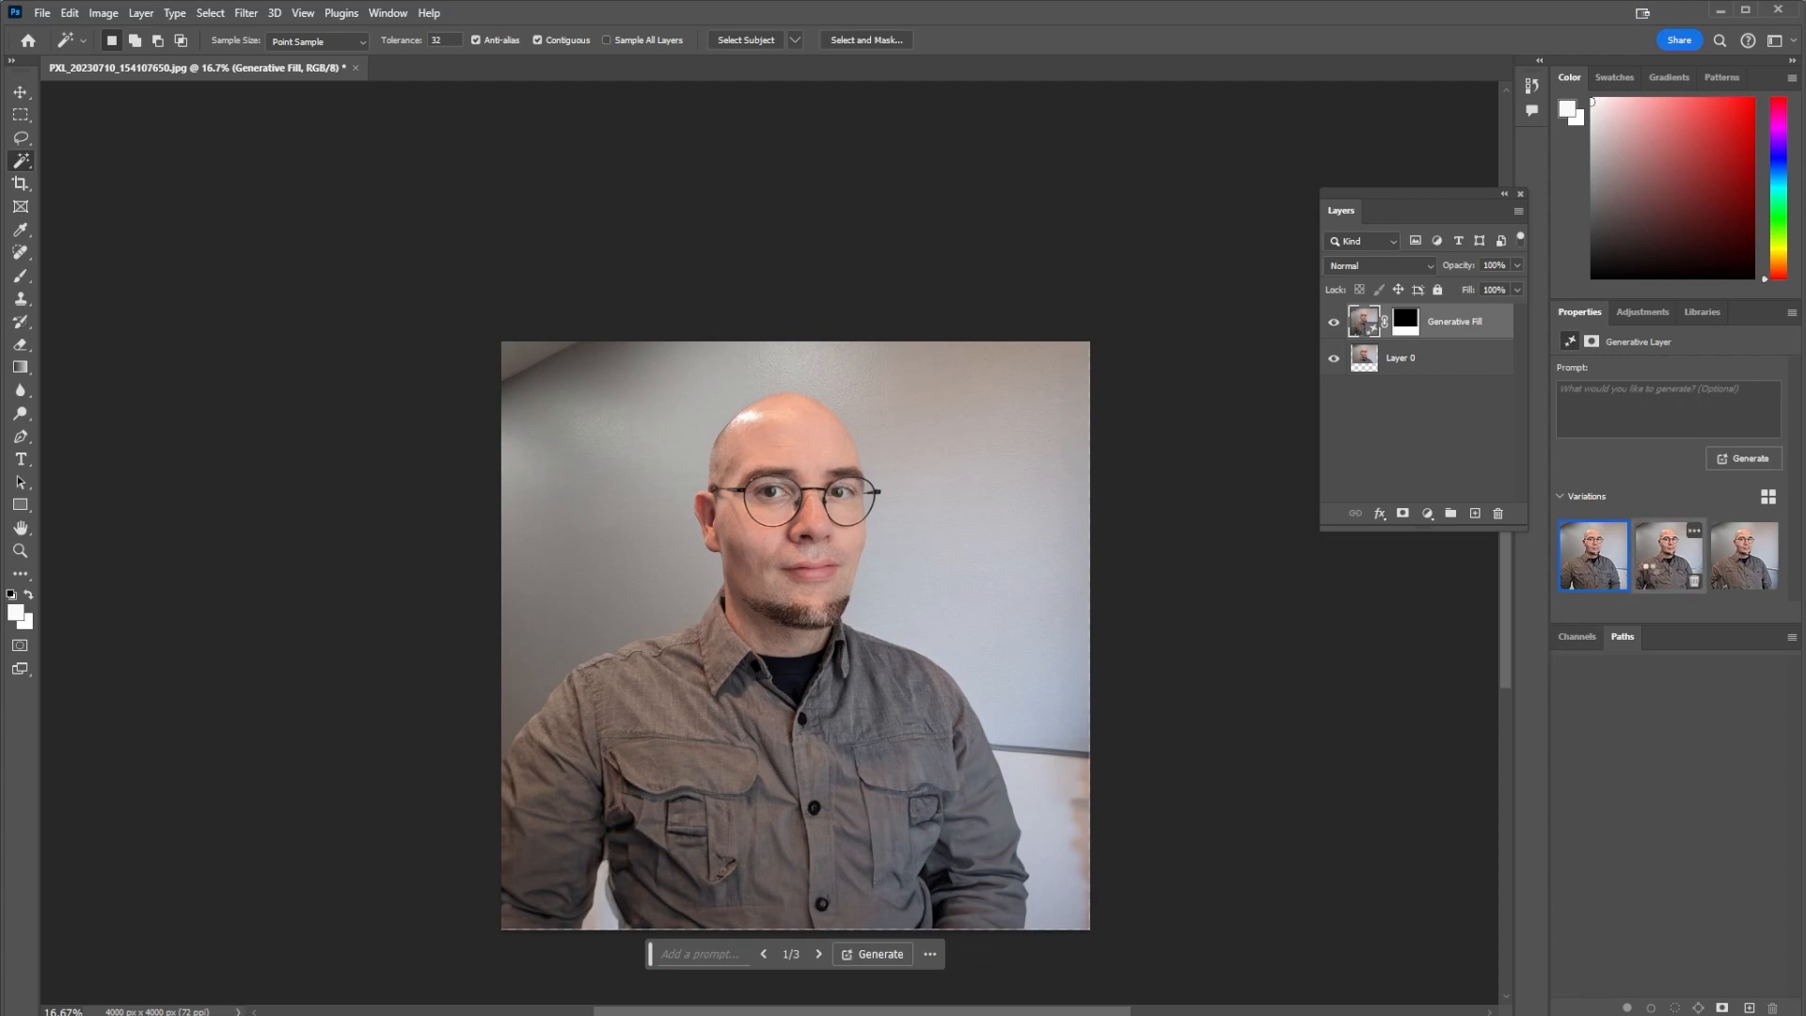
{"action": "left_click", "coordinate": [1654, 572]}
{"action": "left_click", "coordinate": [1723, 575]}
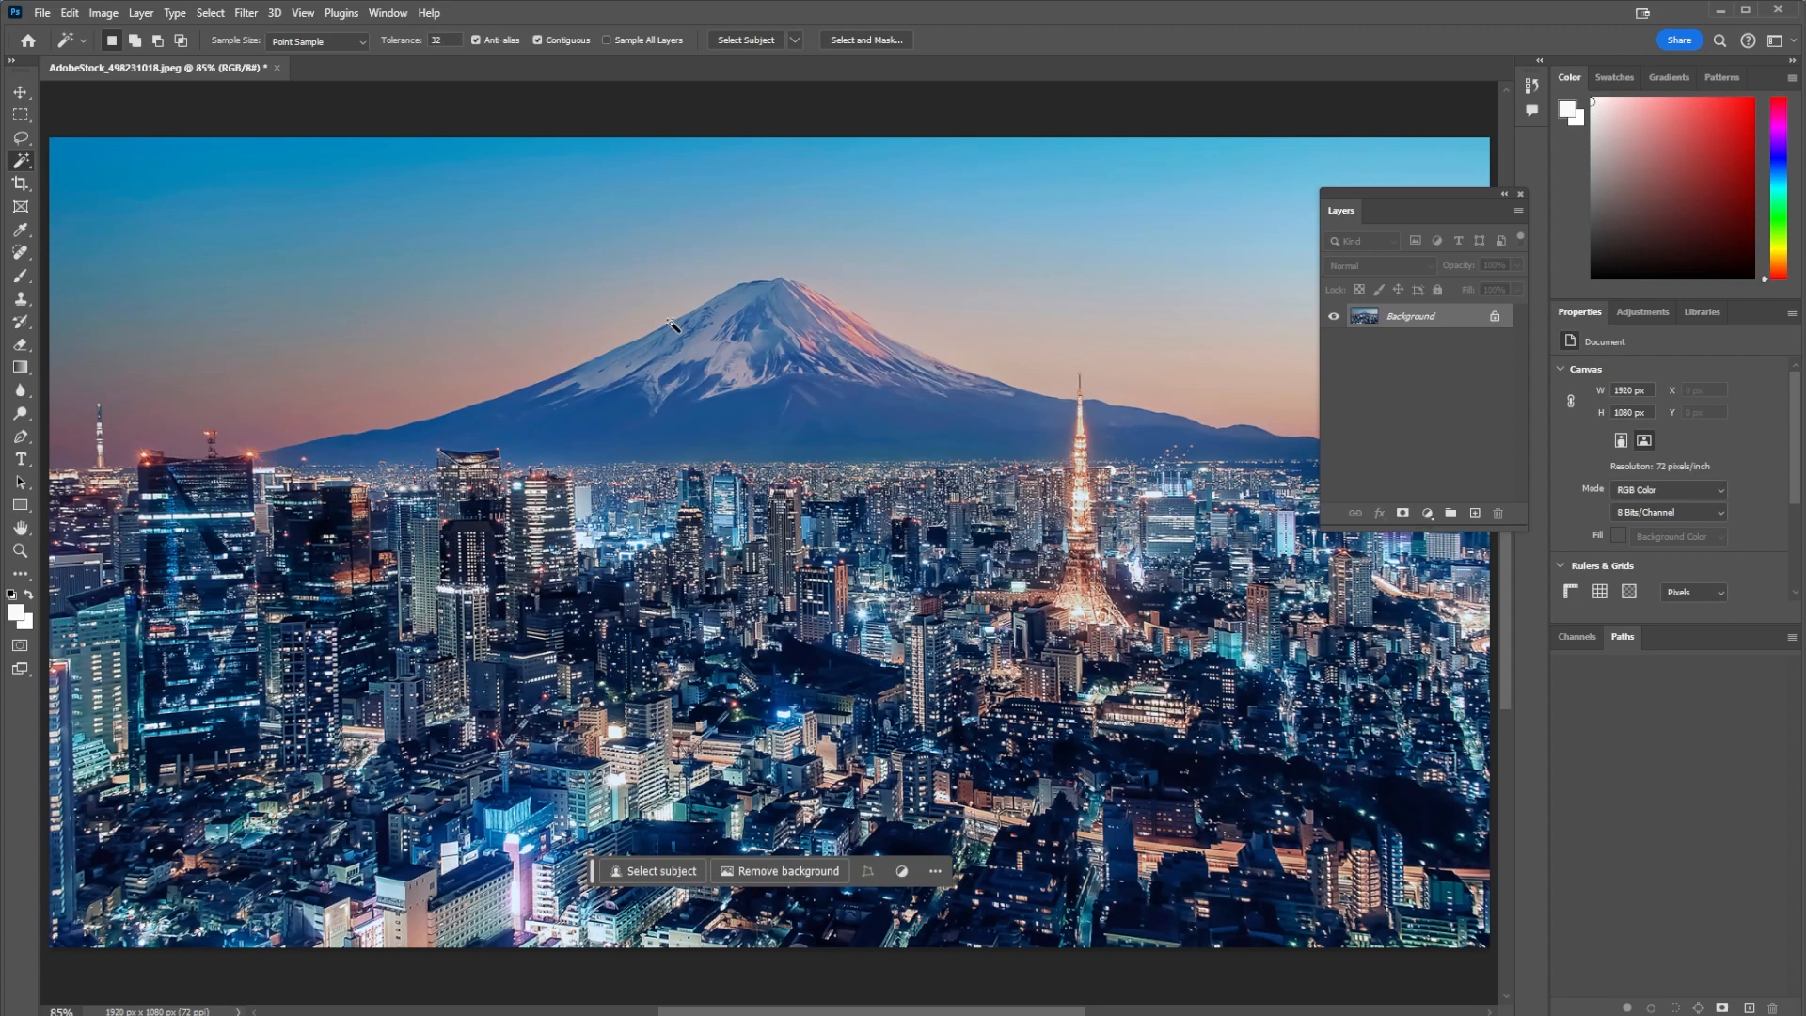
Convert the locked Background of the city and mountain photo into a regular layer with the default settings.
{"action": "key", "text": "ctrl+minus"}
{"action": "key", "text": "ctrl+minus"}
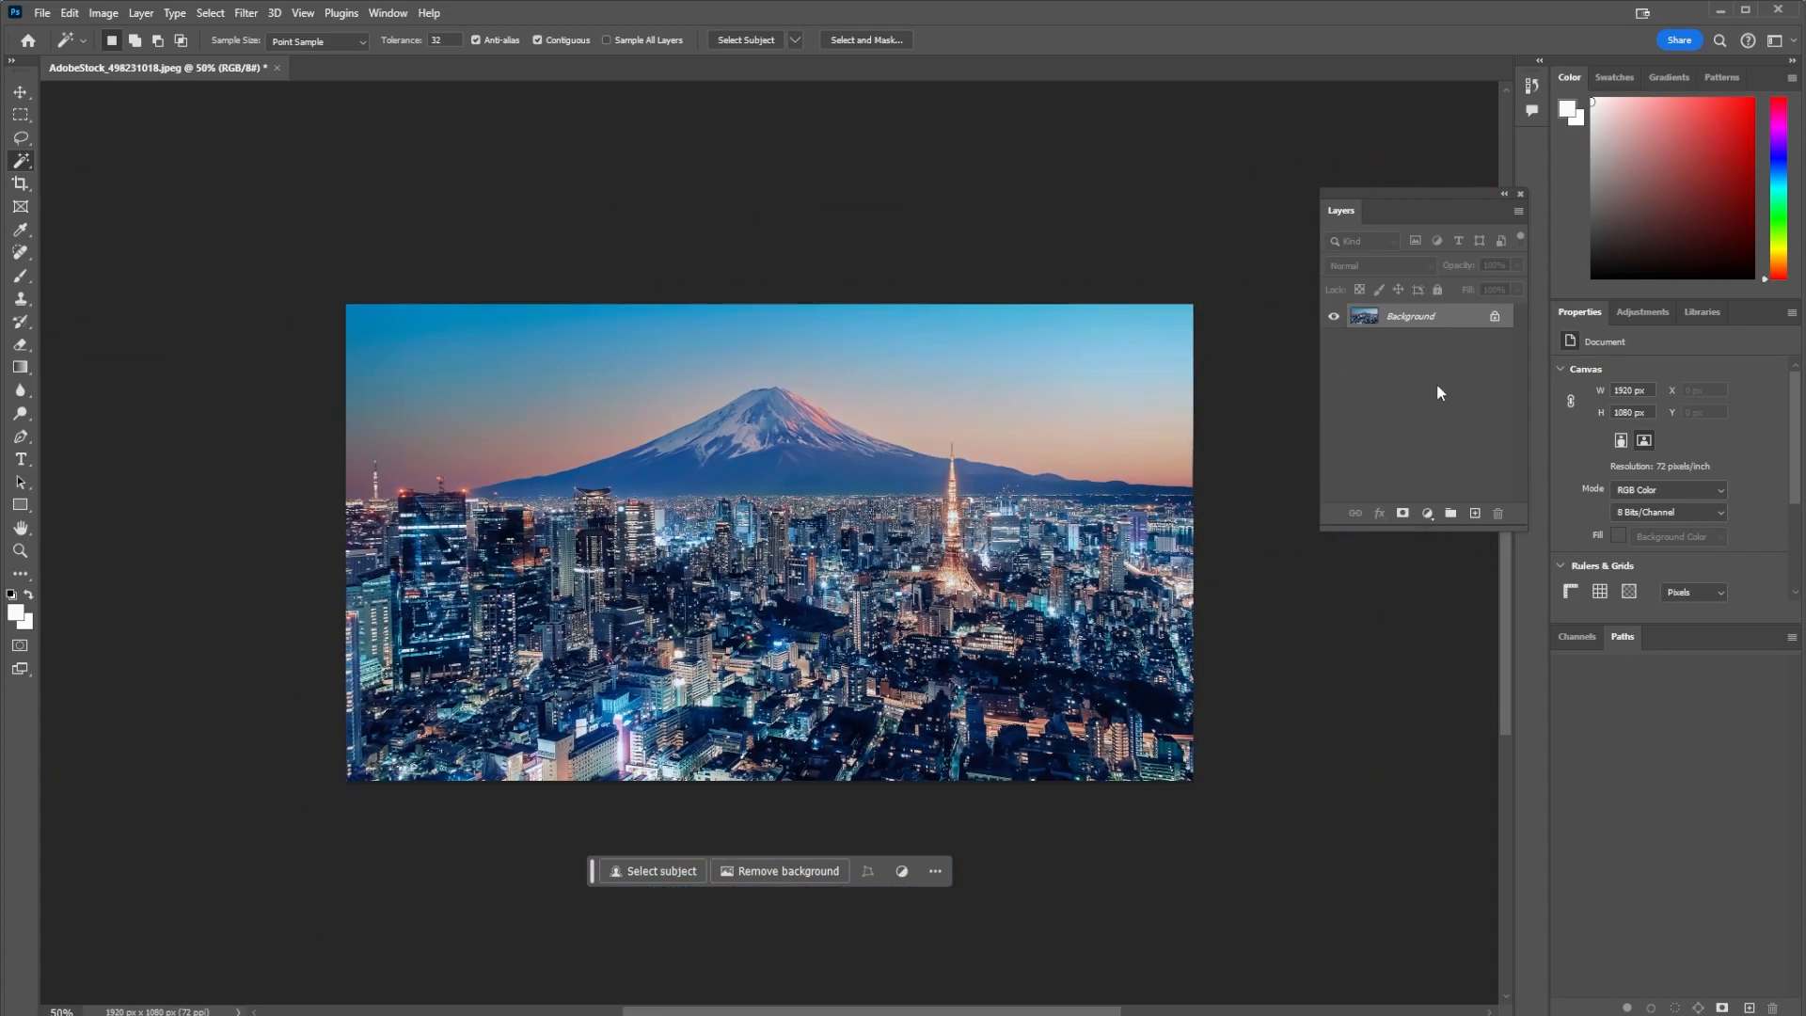
{"action": "double_click", "coordinate": [1405, 320]}
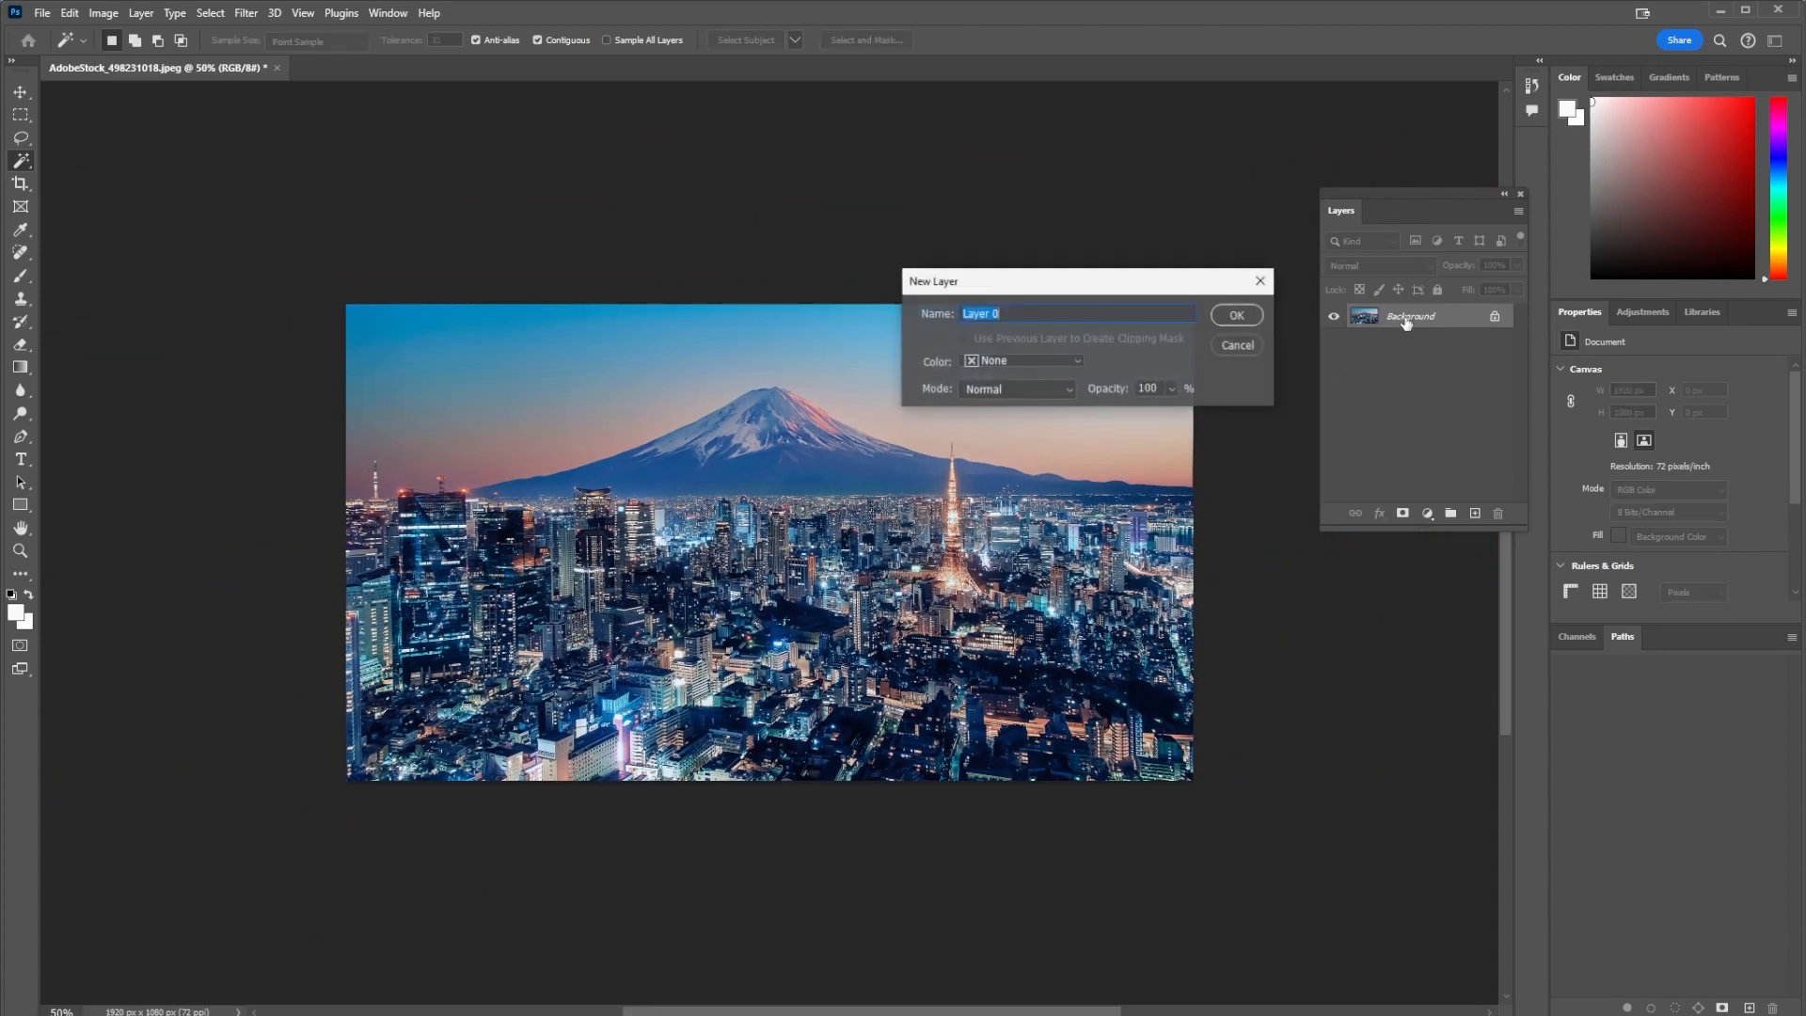
{"action": "left_click", "coordinate": [1236, 316]}
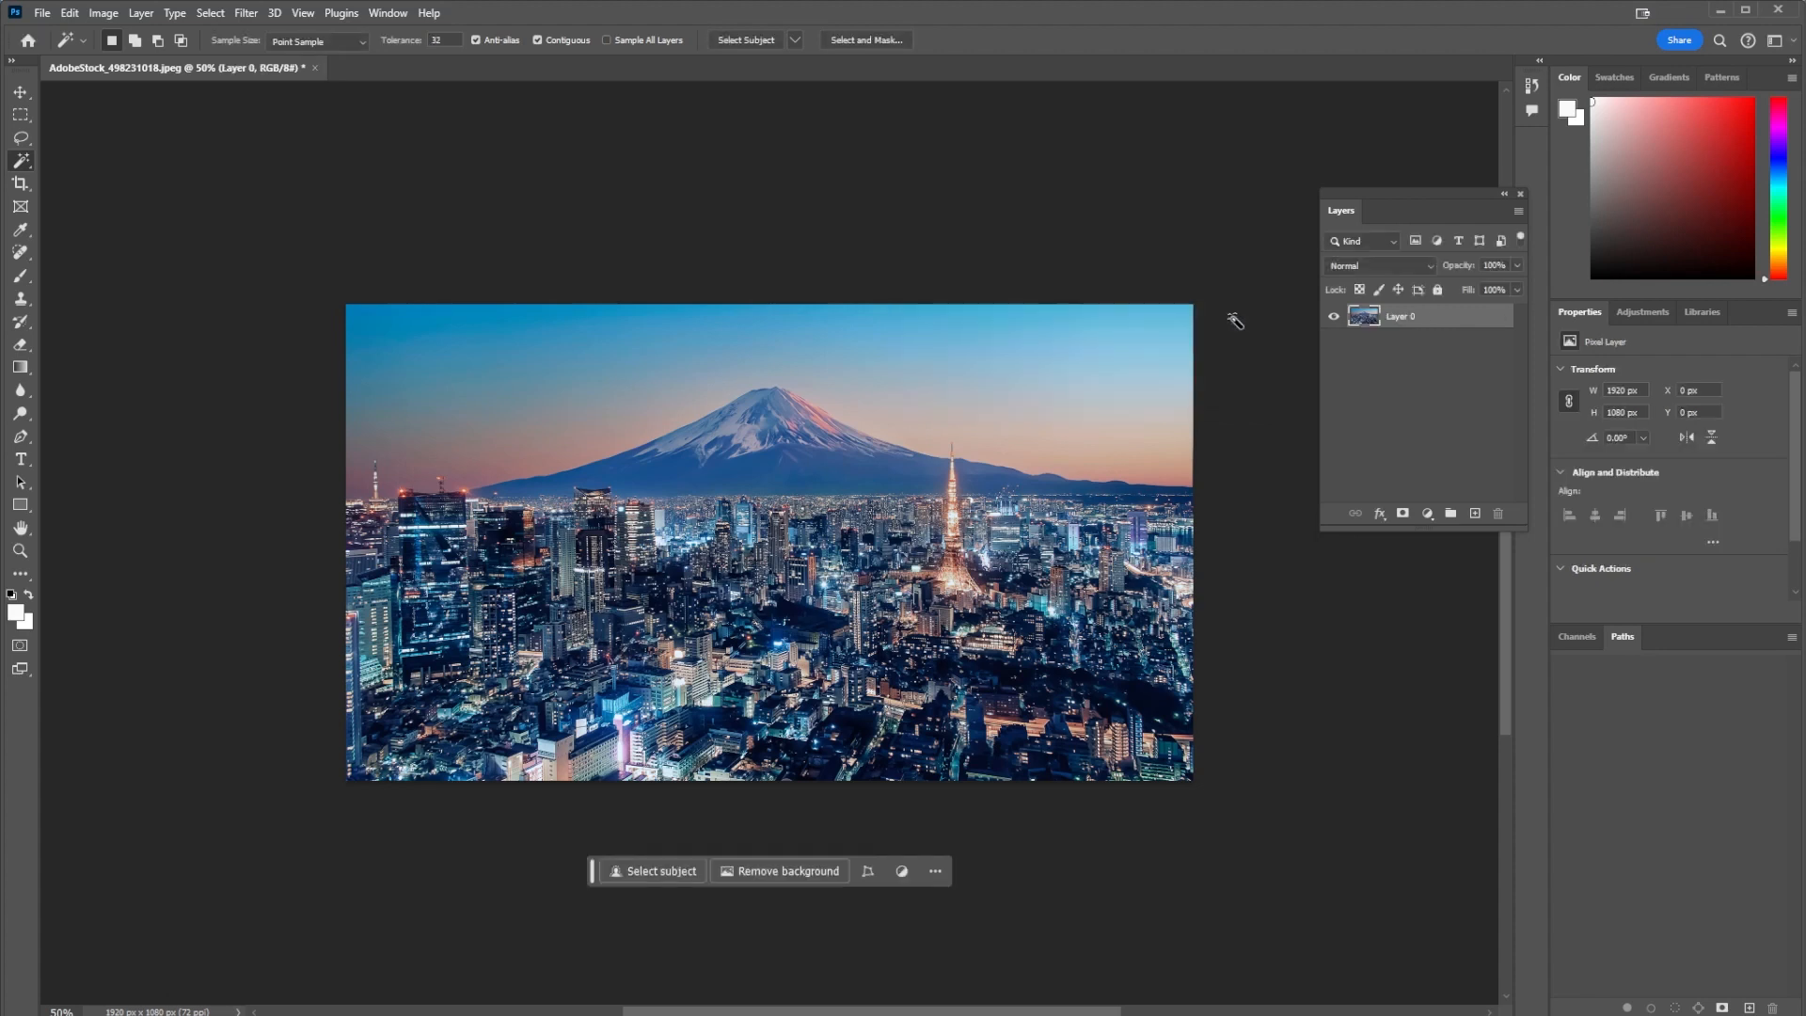
Widen the city photo's canvas to 4000 pixels, keeping the height and the centred anchor.
{"action": "left_click", "coordinate": [105, 14]}
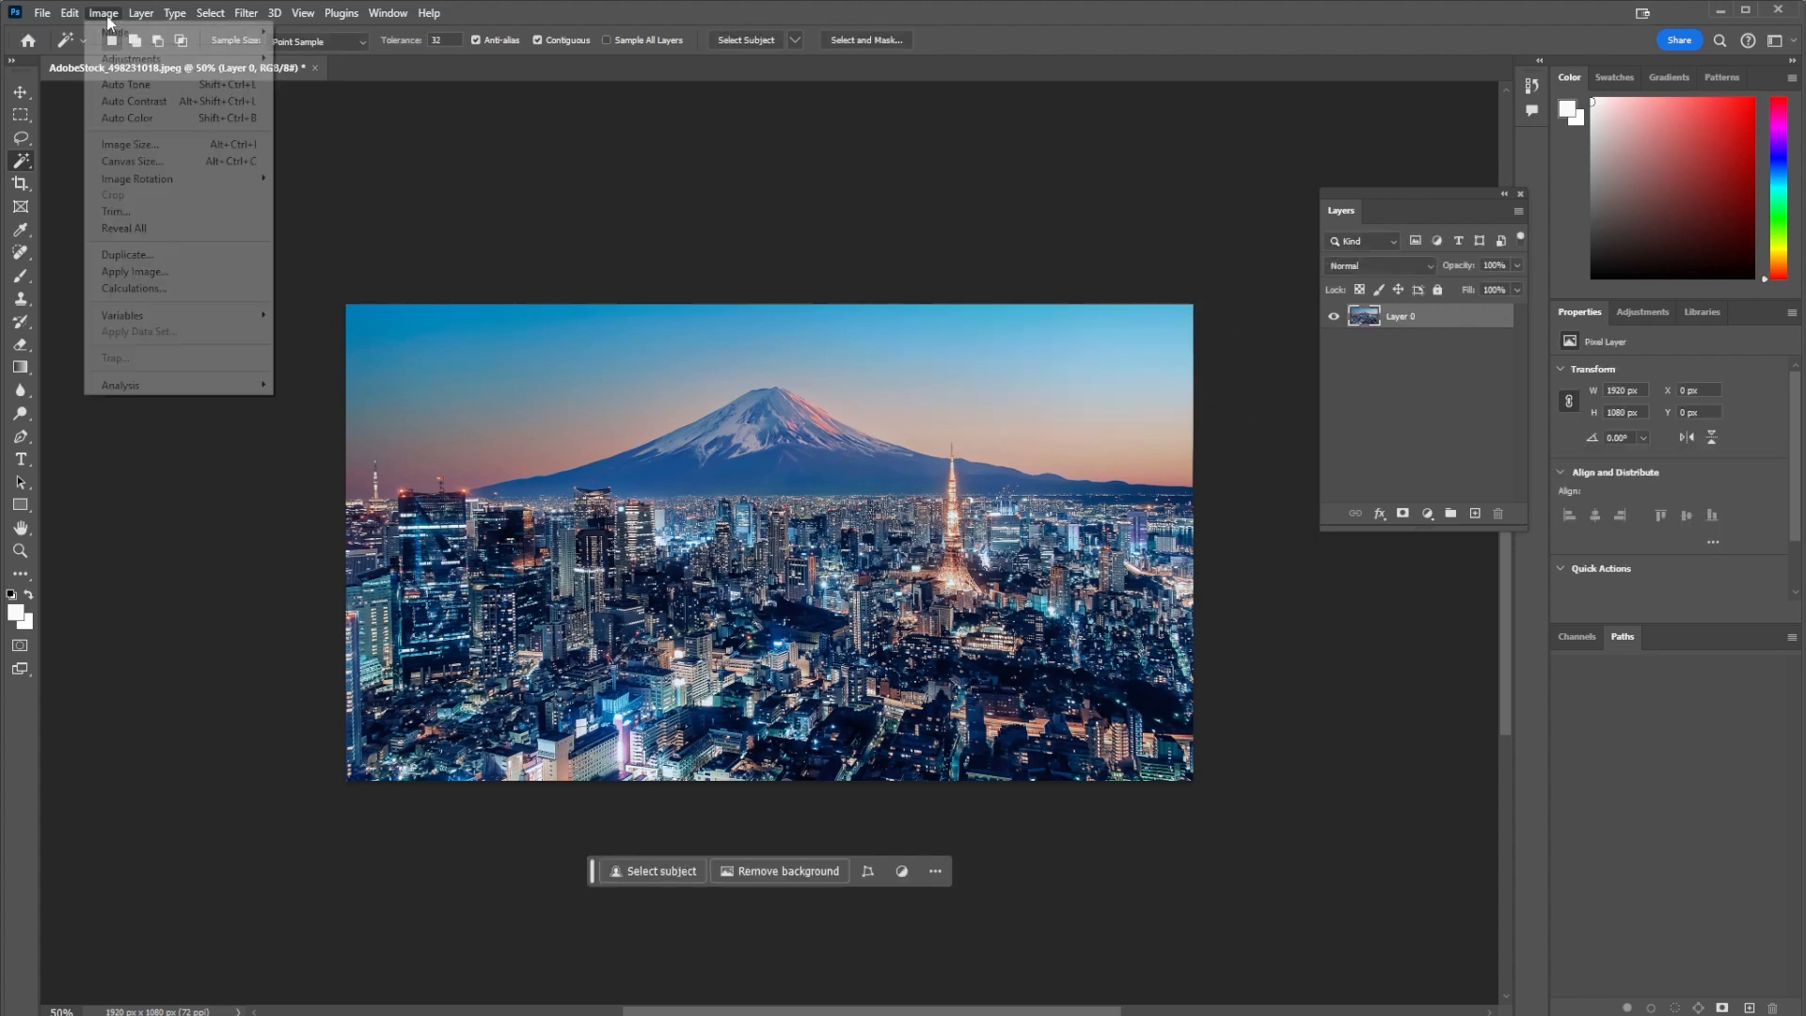
{"action": "left_click", "coordinate": [141, 161]}
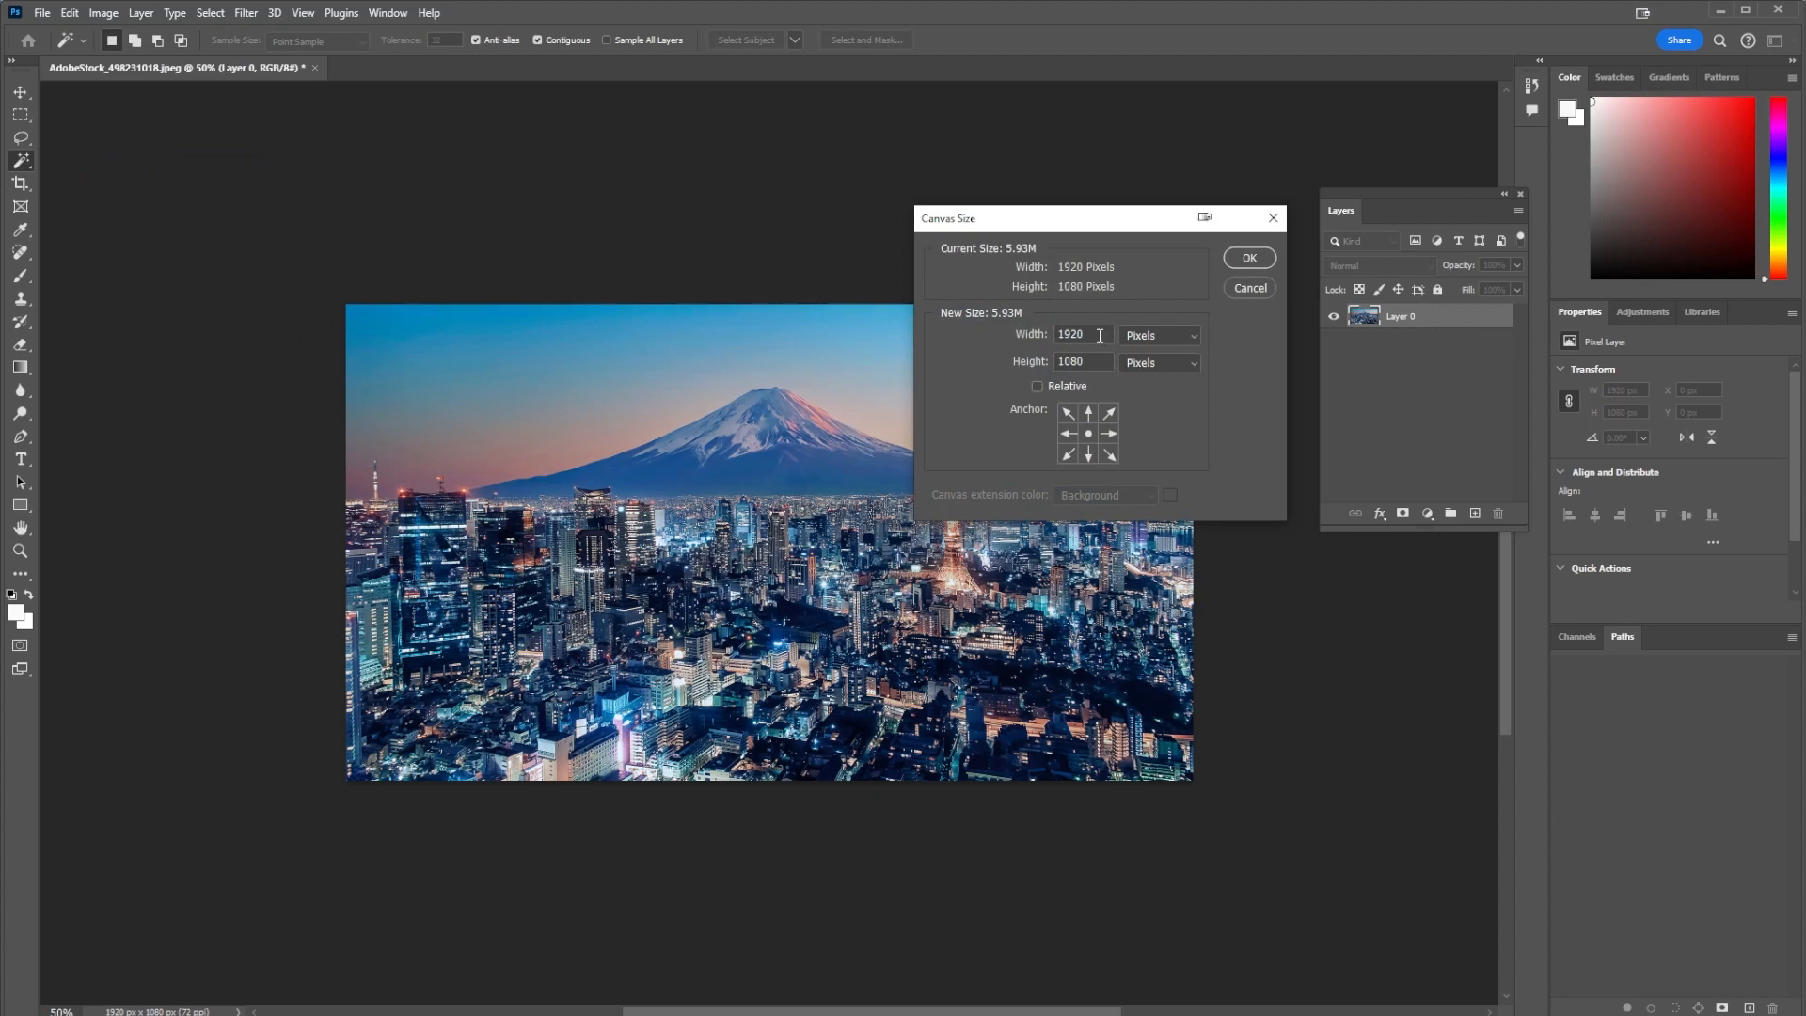
{"action": "left_click_drag", "start_coordinate": [1091, 335], "coordinate": [999, 339]}
{"action": "type", "text": "4000"}
{"action": "left_click", "coordinate": [1238, 259]}
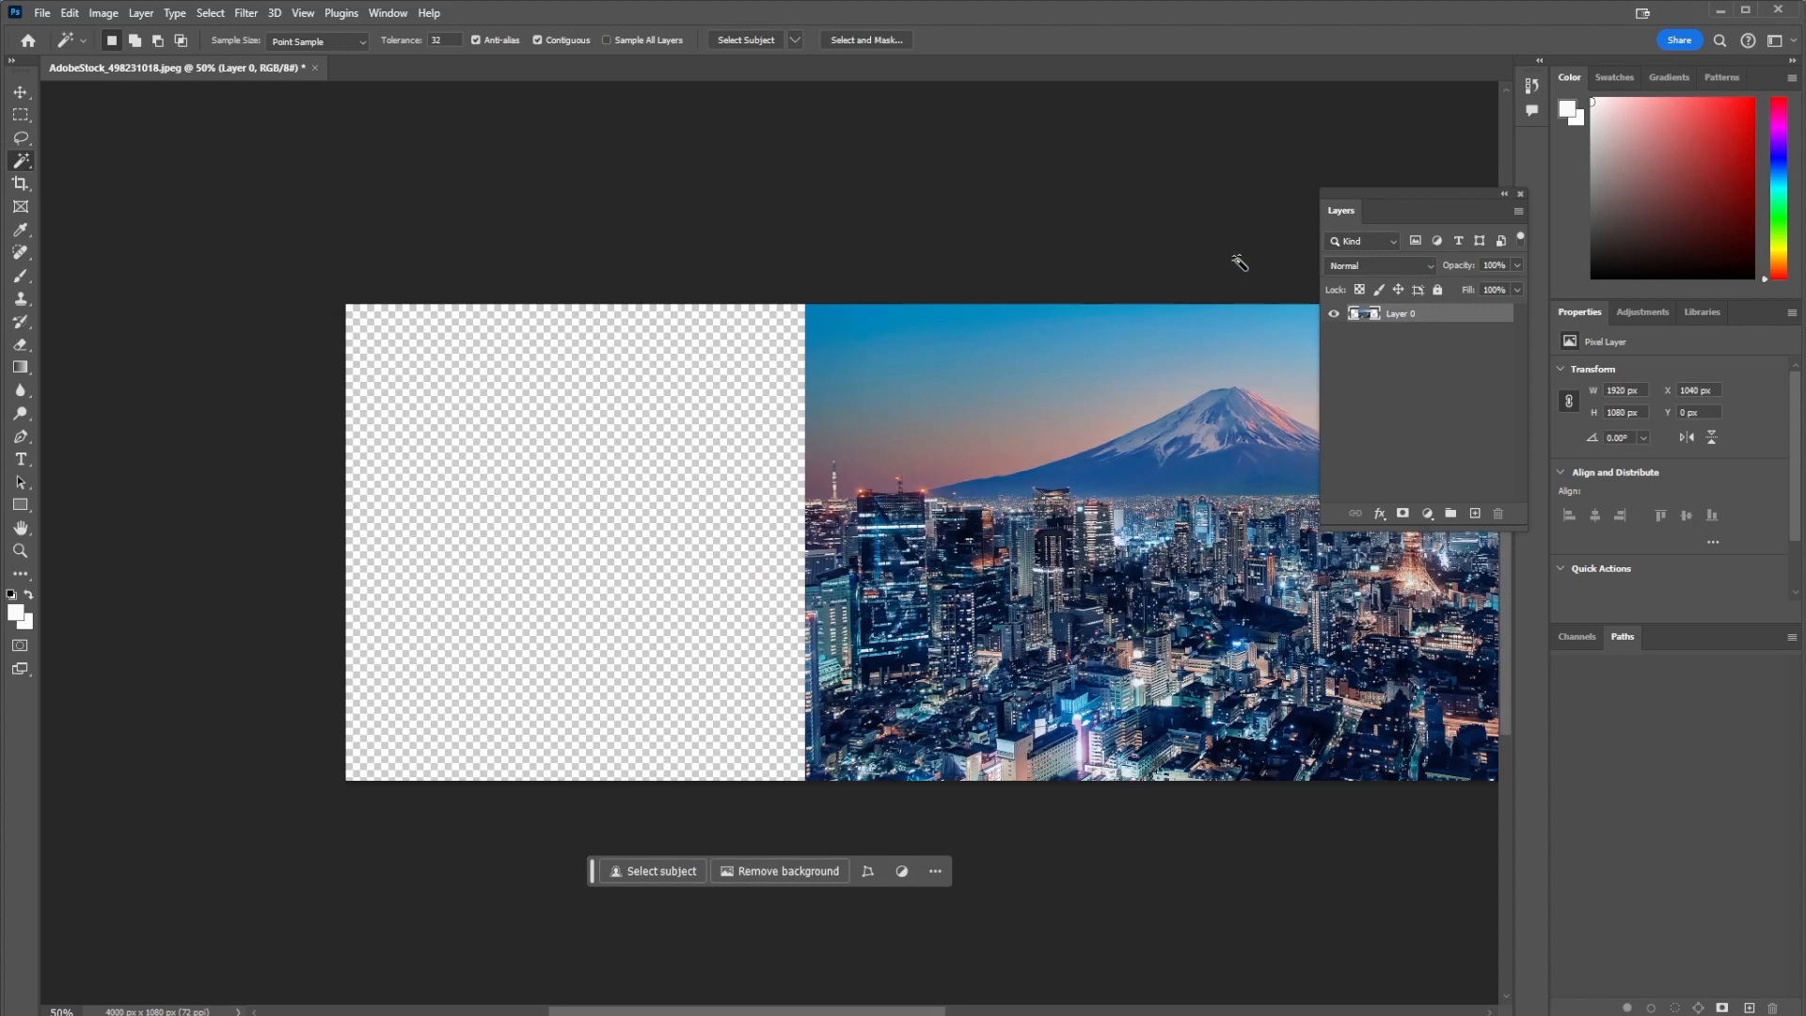
Select the transparent areas on both sides of the city photo and extend the scene using Generative Fill without a prompt.
{"action": "key", "text": "ctrl+minus"}
{"action": "key", "text": "ctrl+minus"}
{"action": "key", "text": "ctrl+minus"}
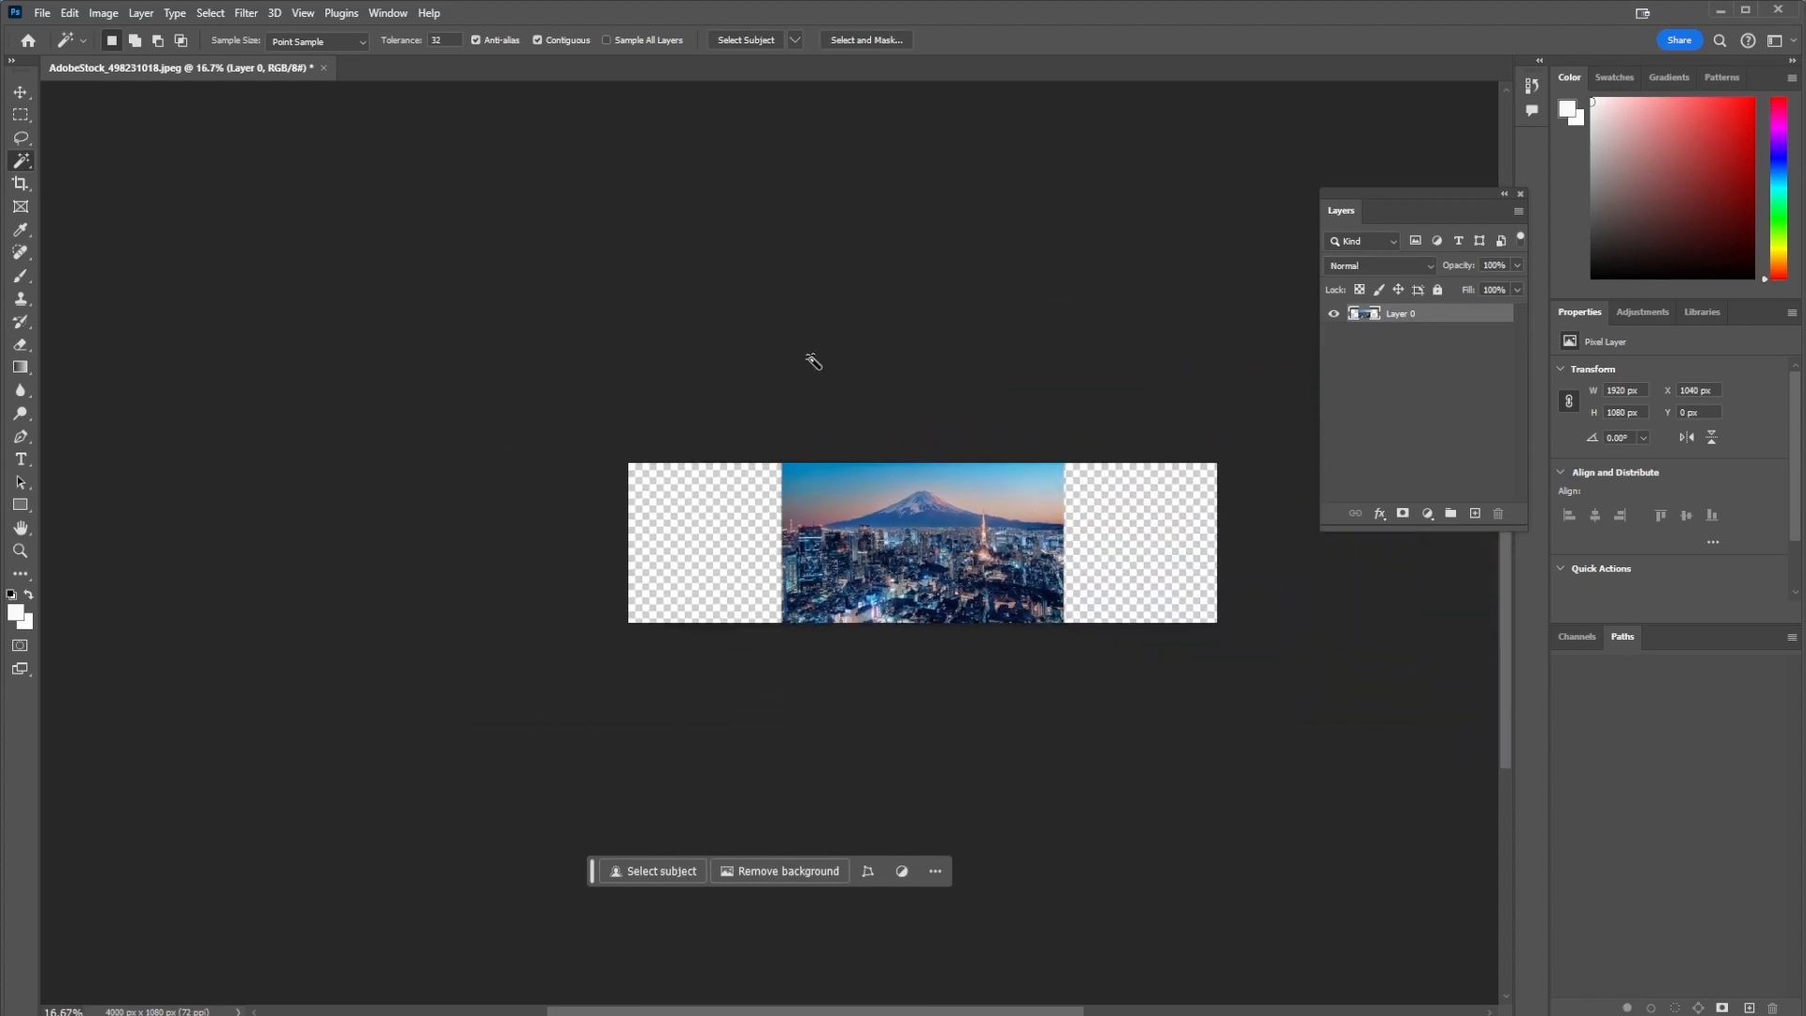
{"action": "left_click", "coordinate": [697, 489]}
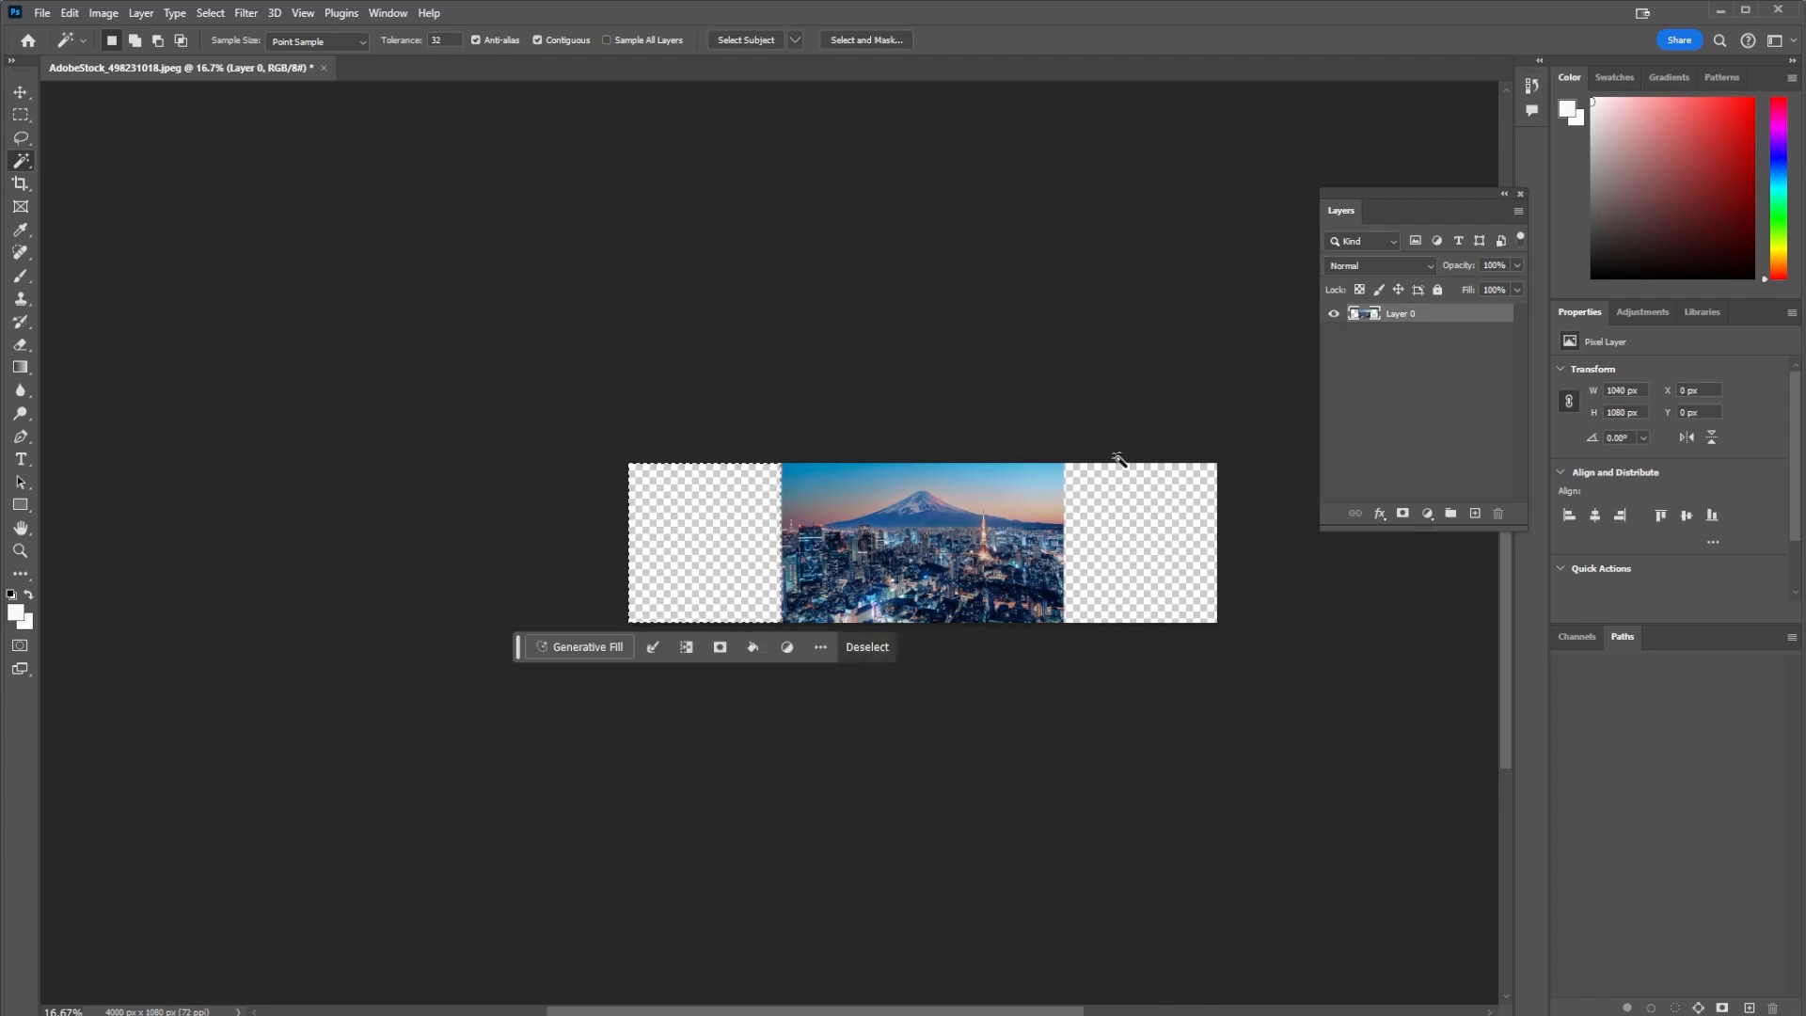
{"action": "left_click", "coordinate": [1127, 502], "text": "shift"}
{"action": "left_click", "coordinate": [578, 646]}
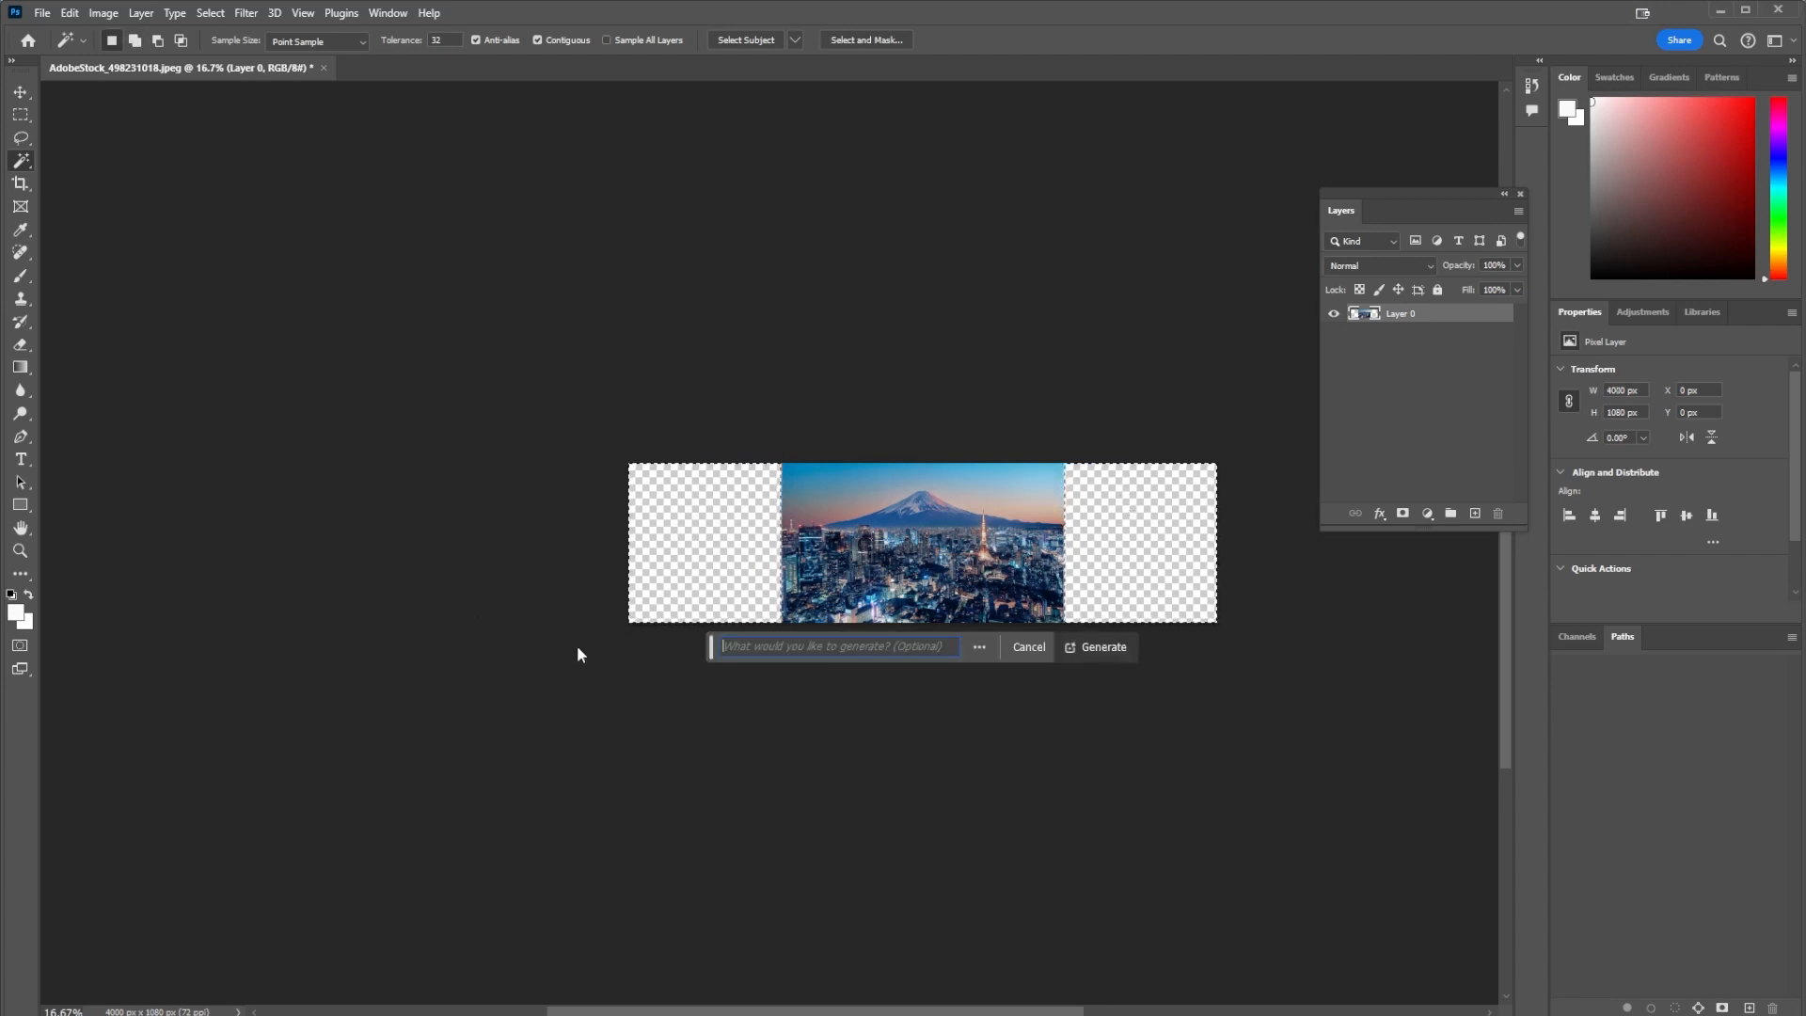
{"action": "left_click", "coordinate": [1120, 648]}
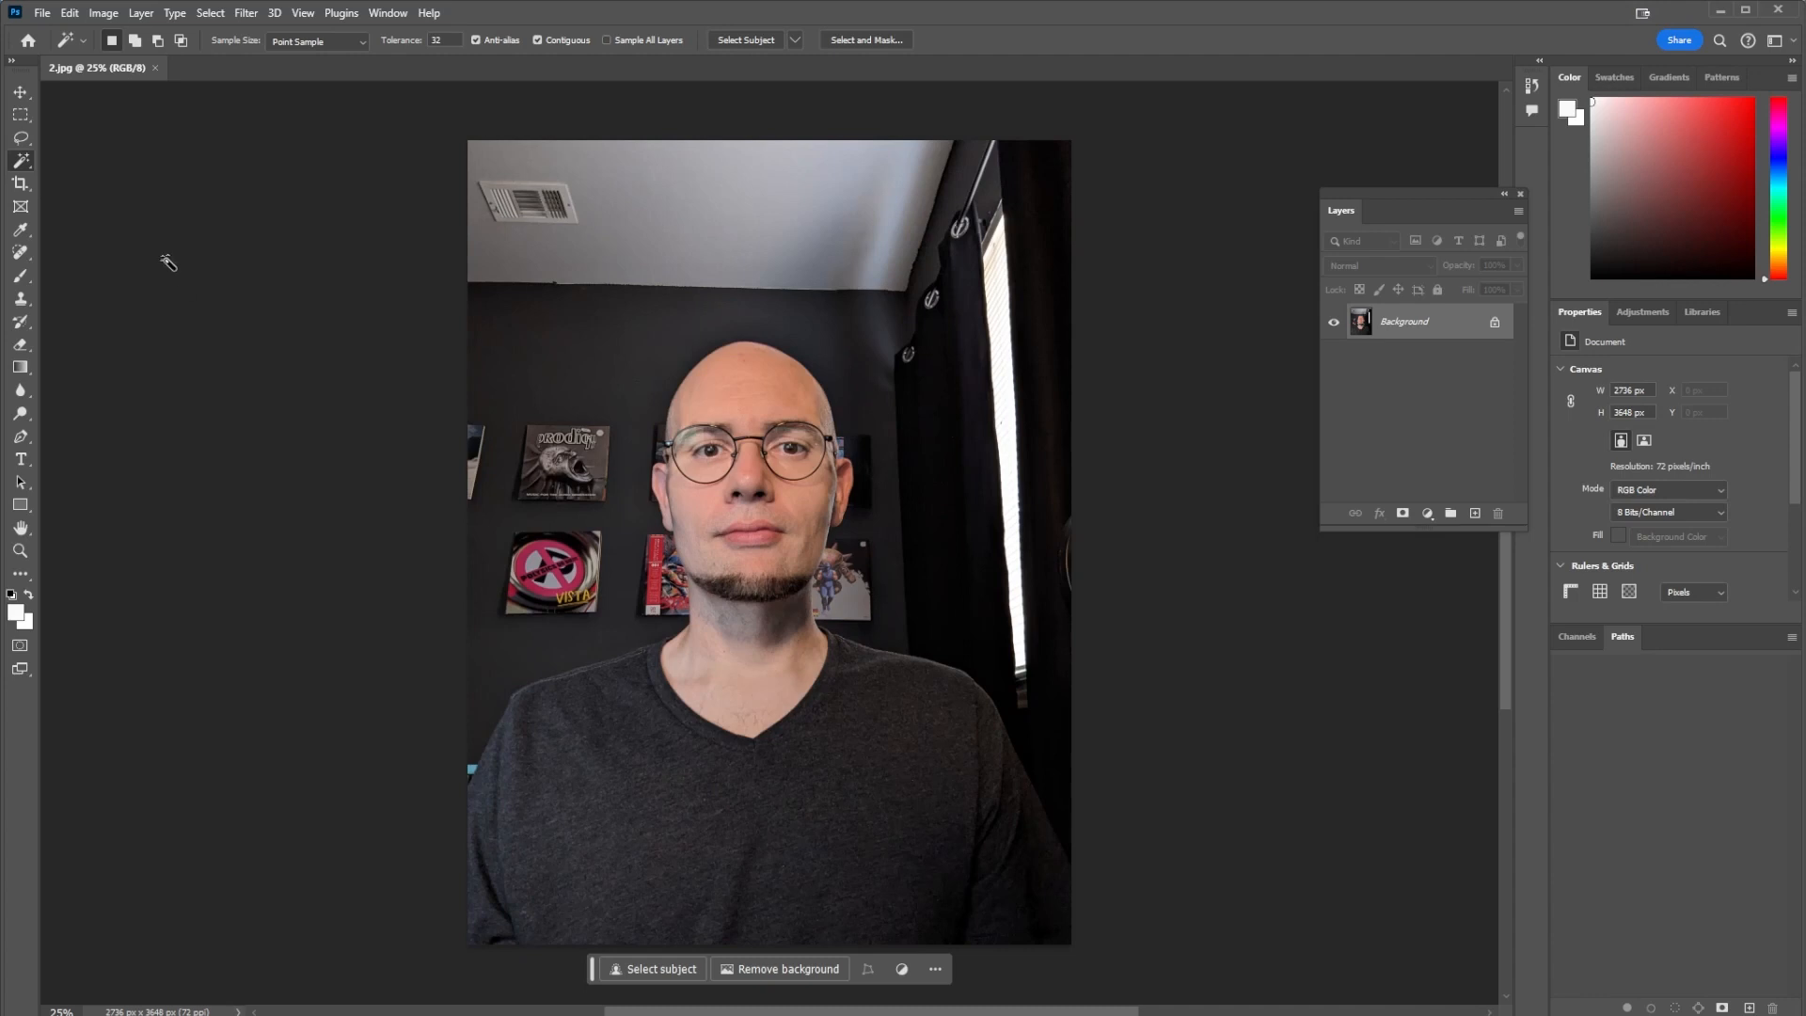
Lasso the neck, shoulders and torso in the portrait 2.jpg and run Generative Fill with the prompt "suit and tie".
{"action": "key", "text": "l"}
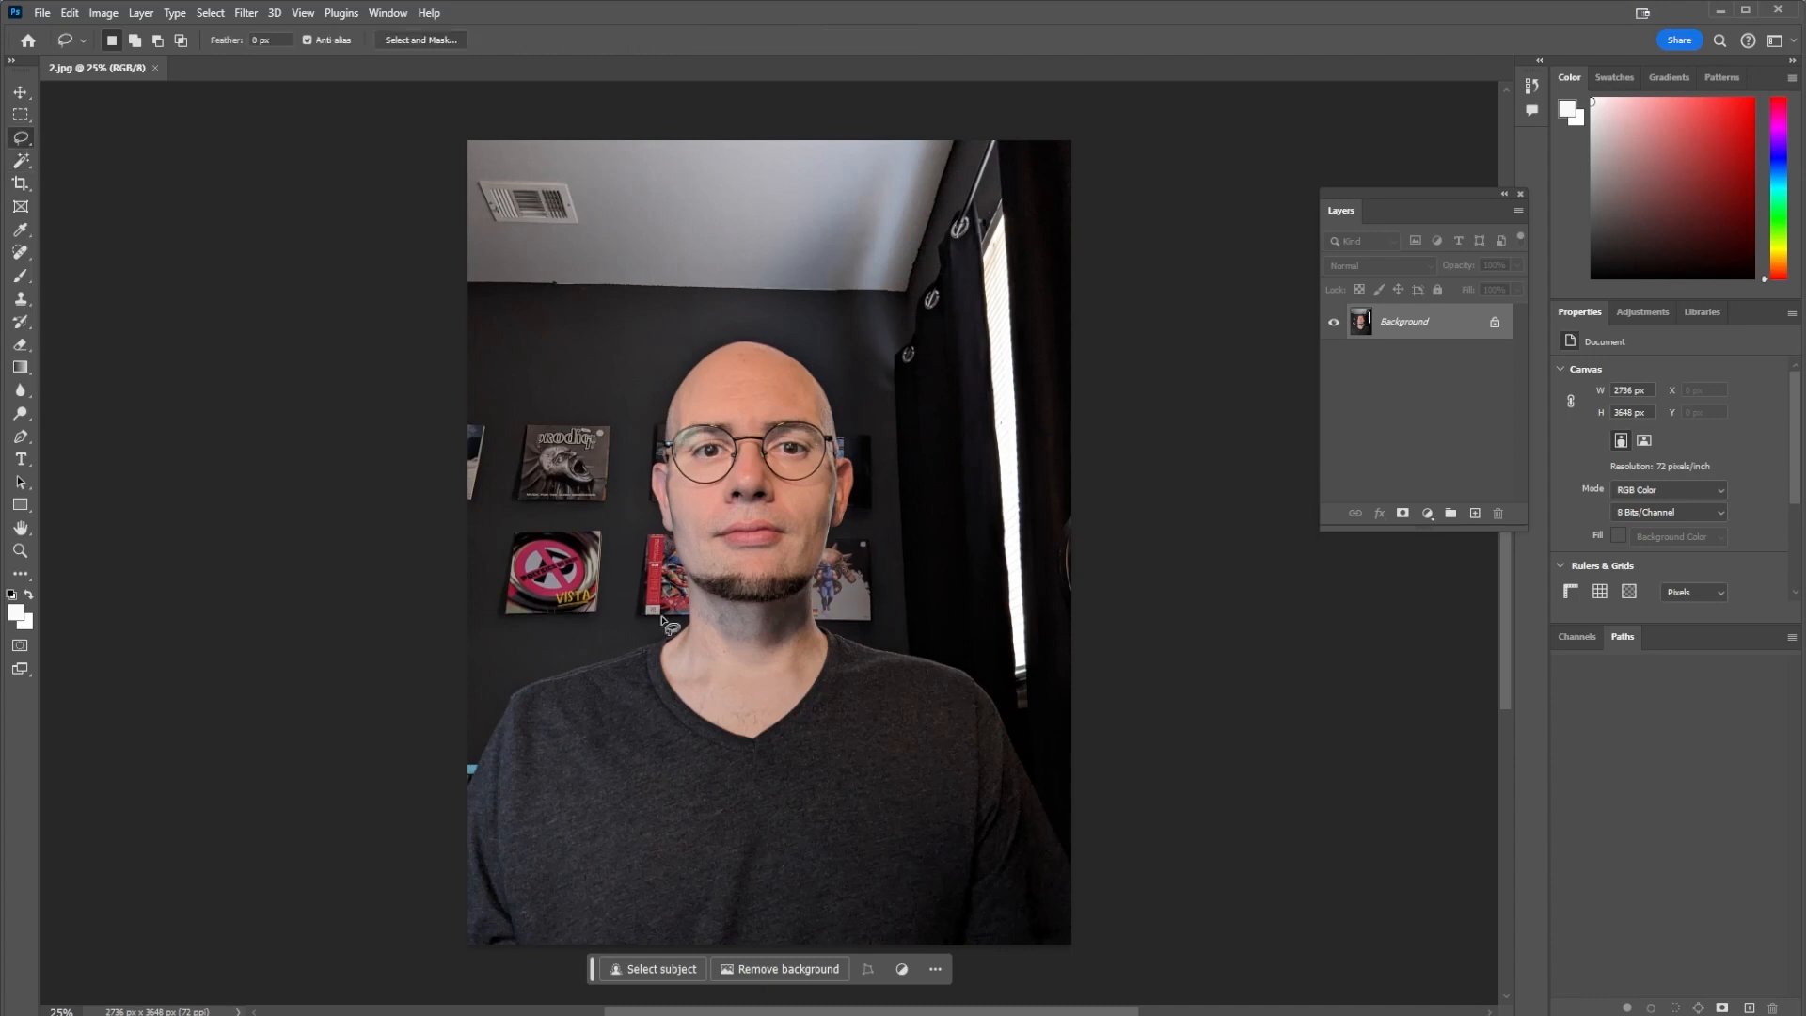
{"action": "mouse_move", "coordinate": [758, 624]}
{"action": "left_mouse_down"}
{"action": "mouse_move", "coordinate": [651, 615]}
{"action": "mouse_move", "coordinate": [499, 680]}
{"action": "mouse_move", "coordinate": [451, 731]}
{"action": "mouse_move", "coordinate": [405, 962]}
{"action": "mouse_move", "coordinate": [1056, 989]}
{"action": "mouse_move", "coordinate": [1080, 874]}
{"action": "mouse_move", "coordinate": [1005, 690]}
{"action": "mouse_move", "coordinate": [950, 632]}
{"action": "mouse_move", "coordinate": [756, 628]}
{"action": "left_mouse_up"}
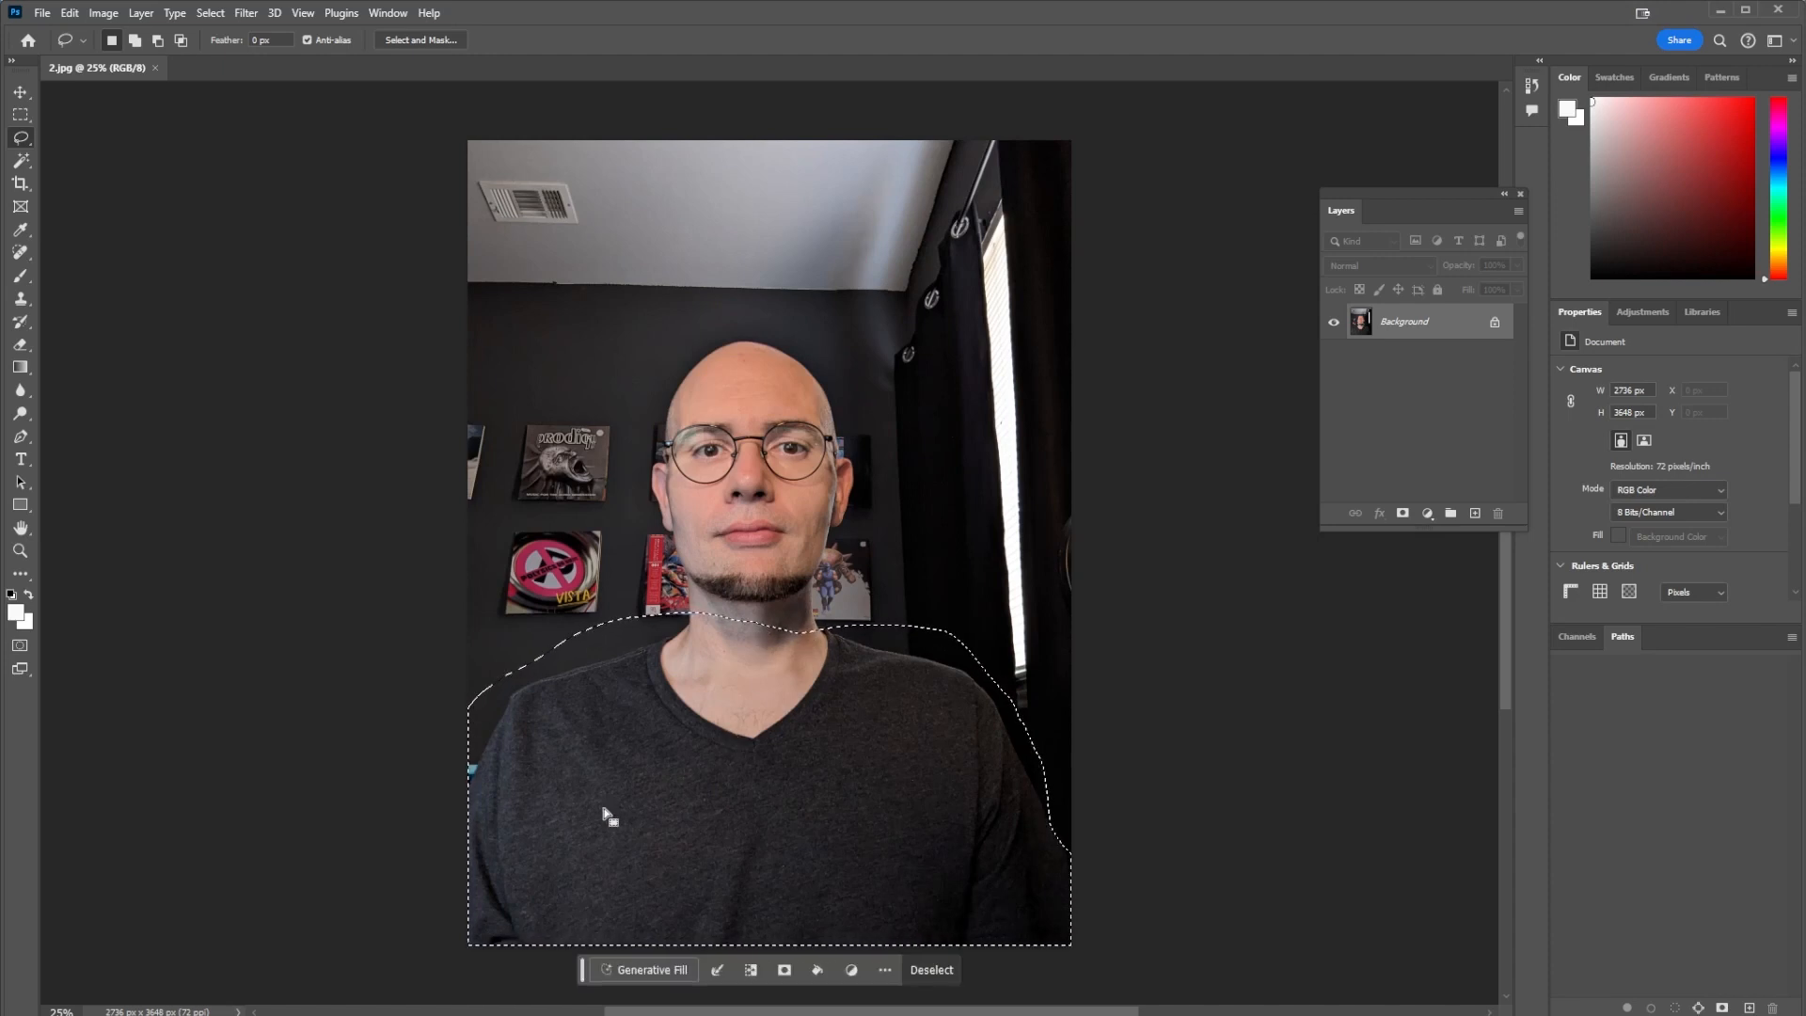
{"action": "left_click", "coordinate": [626, 970]}
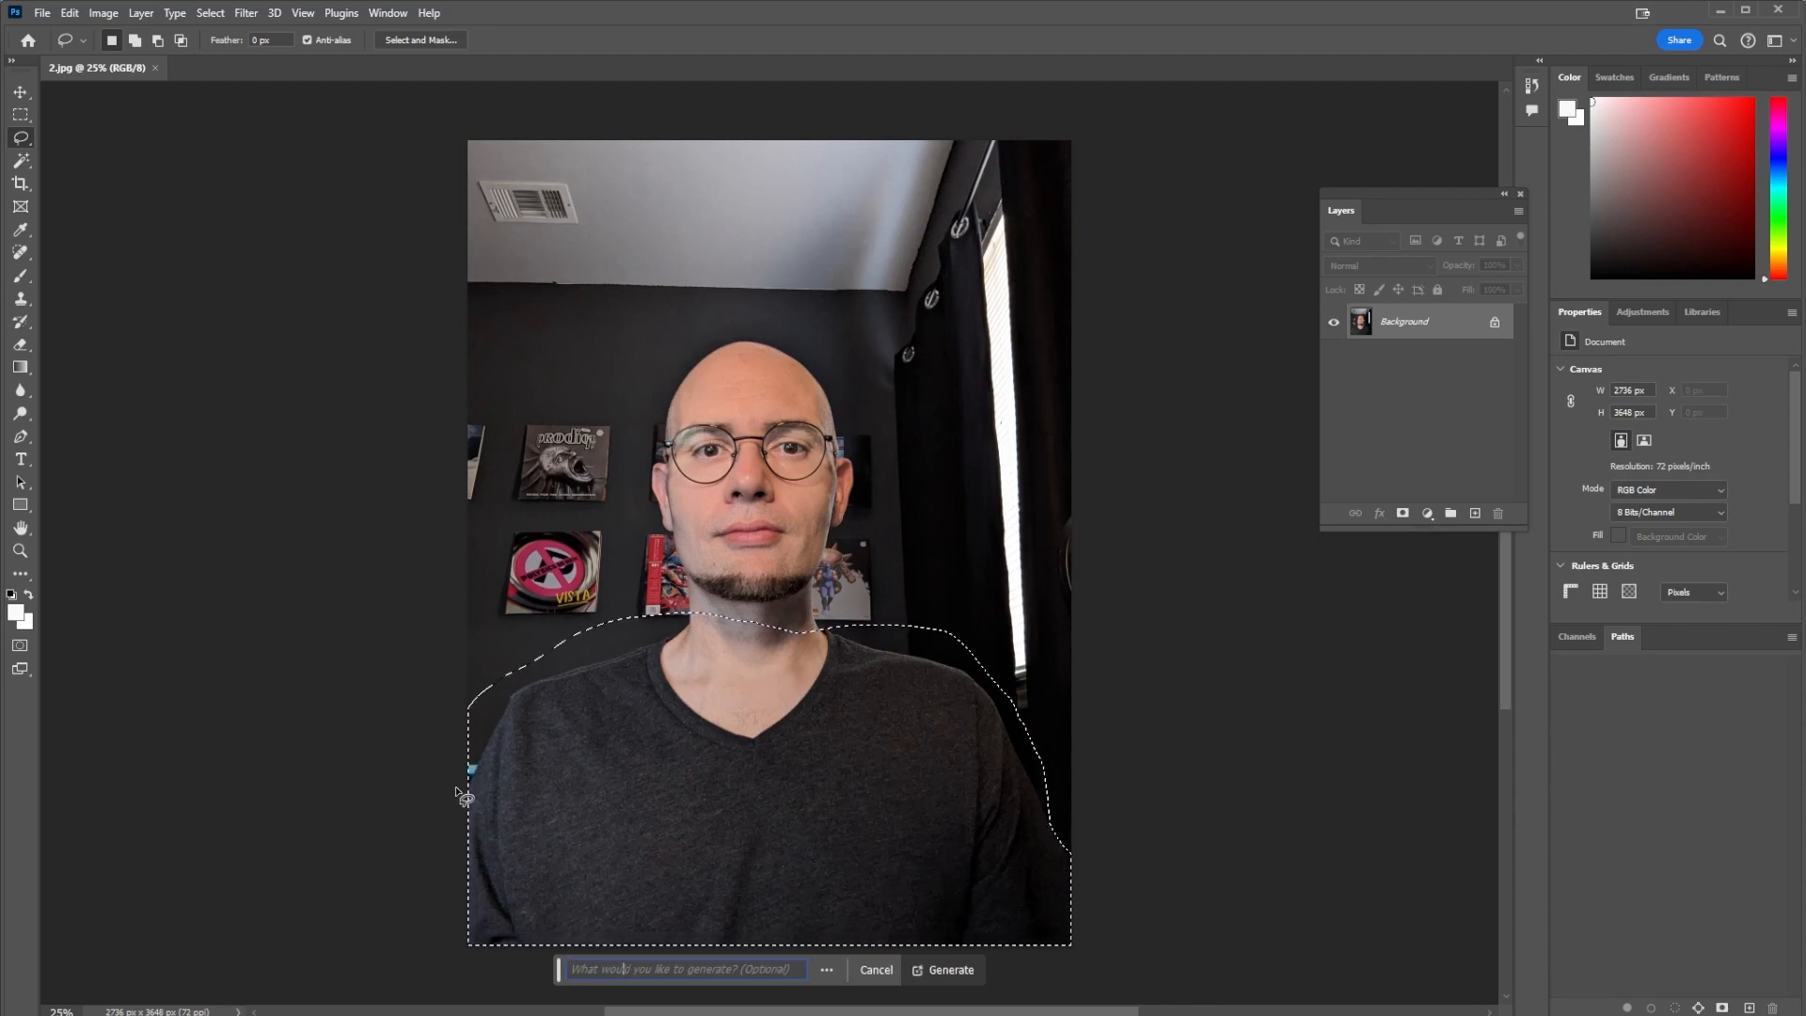
{"action": "type", "text": "s"}
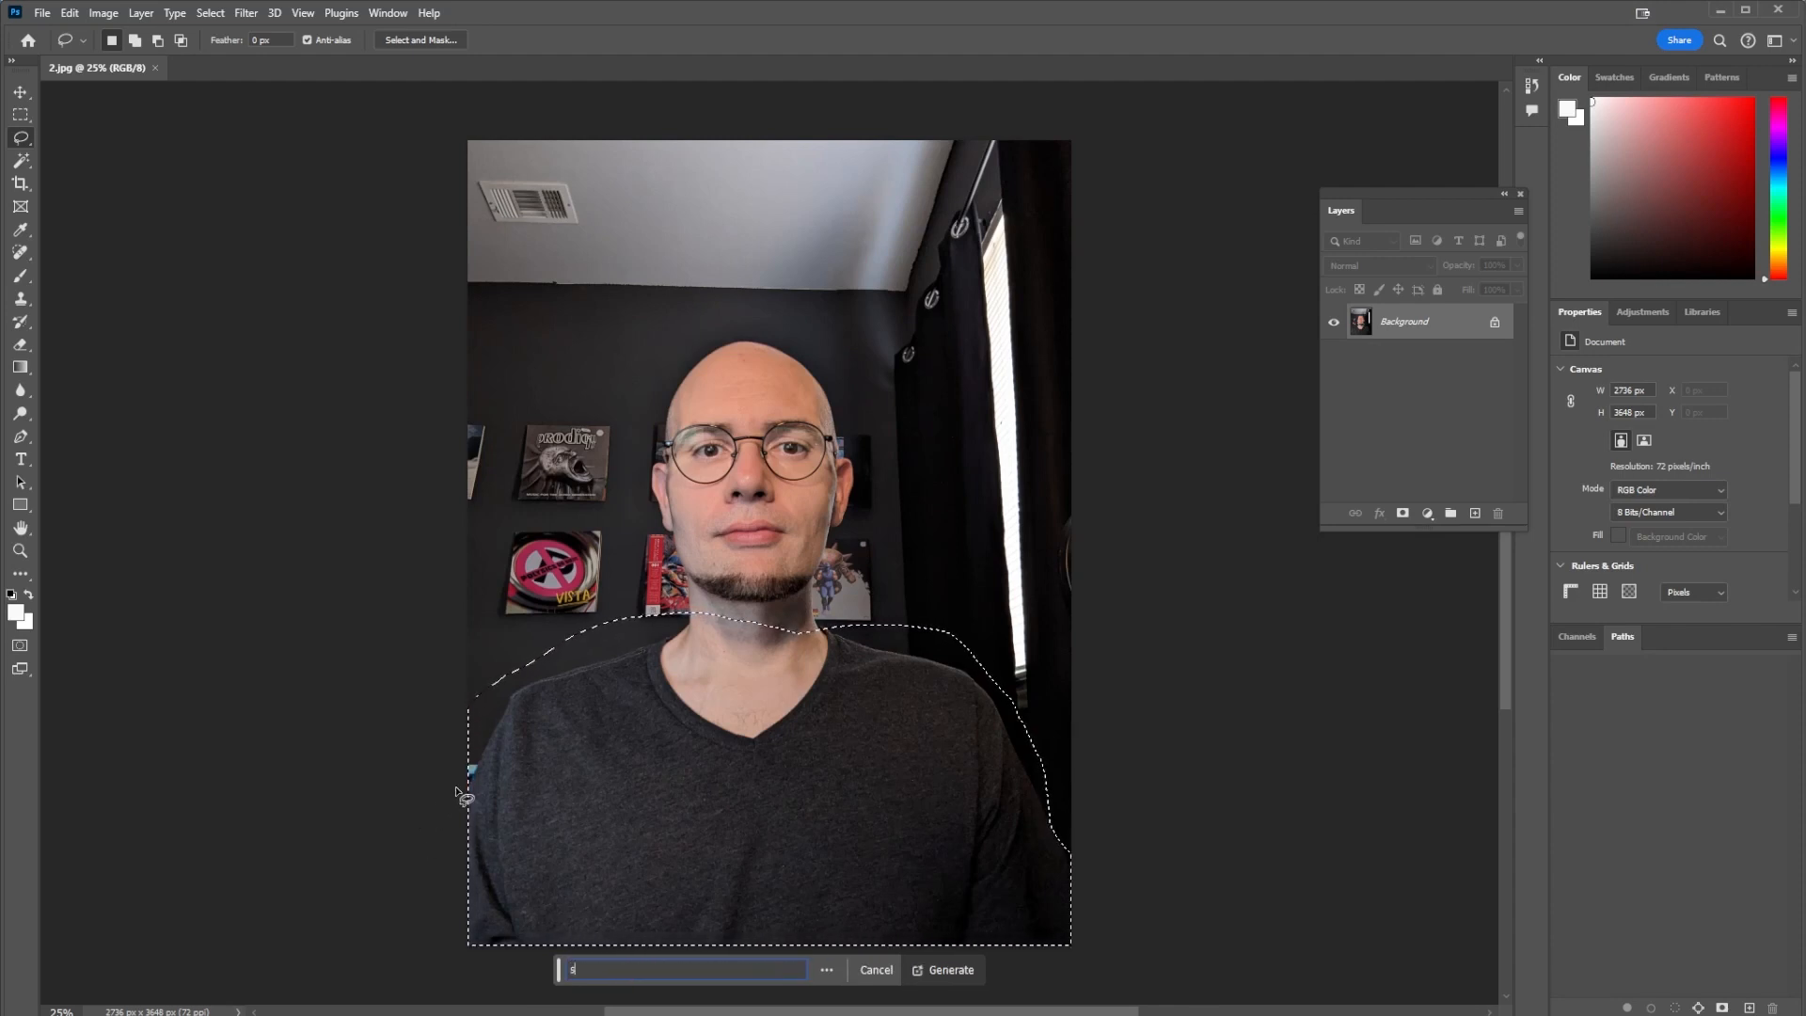
{"action": "type", "text": "uit and "}
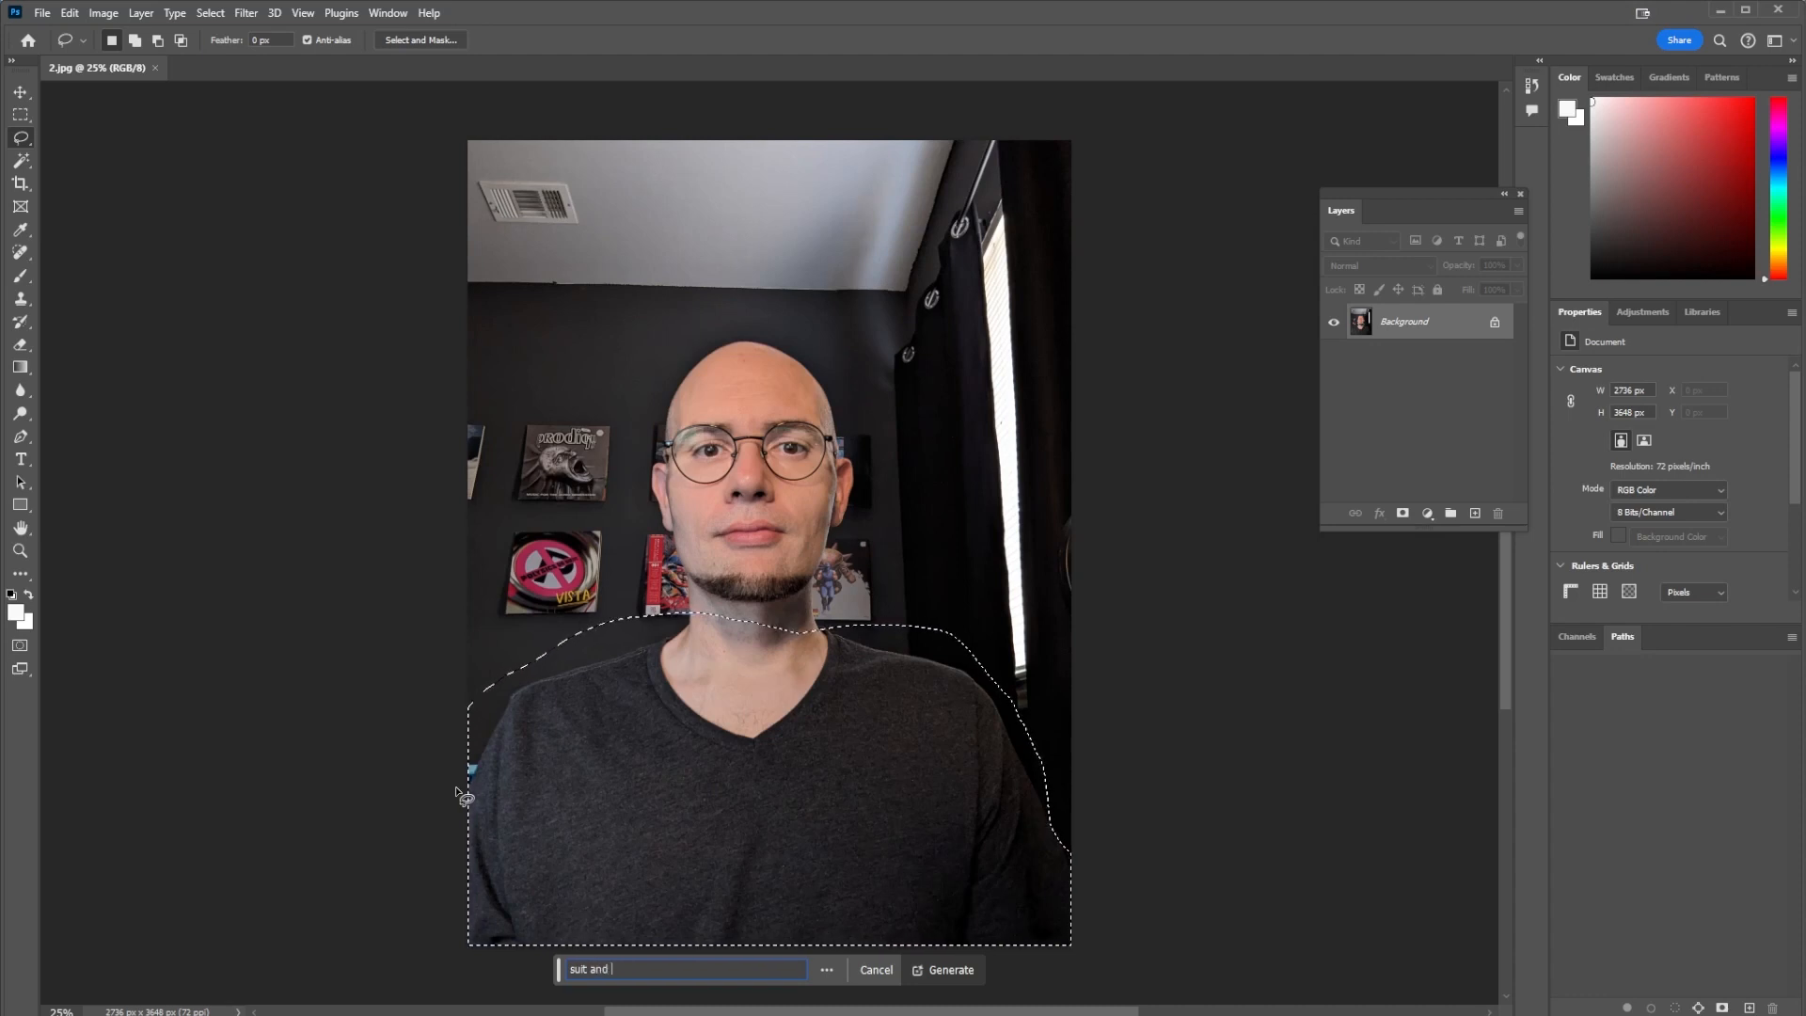
{"action": "type", "text": "tie"}
{"action": "key", "text": "Return"}
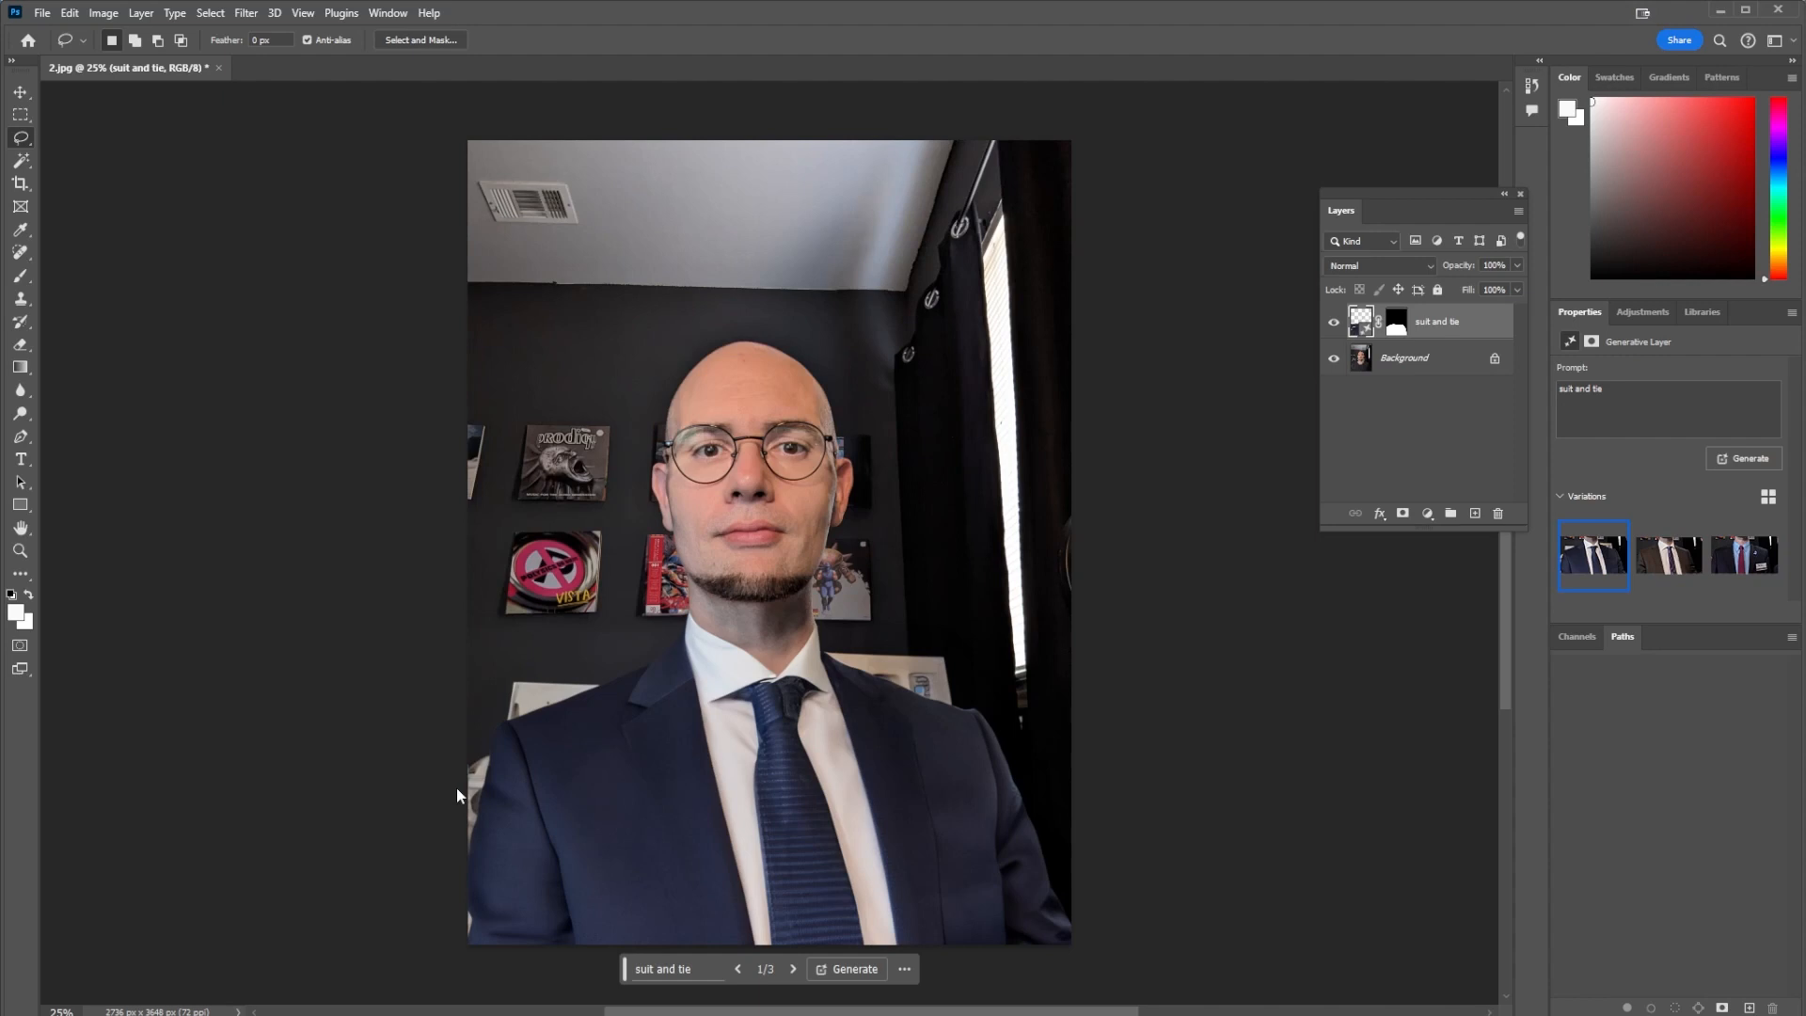
Compare the generated suit variations and choose the second one, with the brown jacket and purple tie.
{"action": "left_click", "coordinate": [1653, 562]}
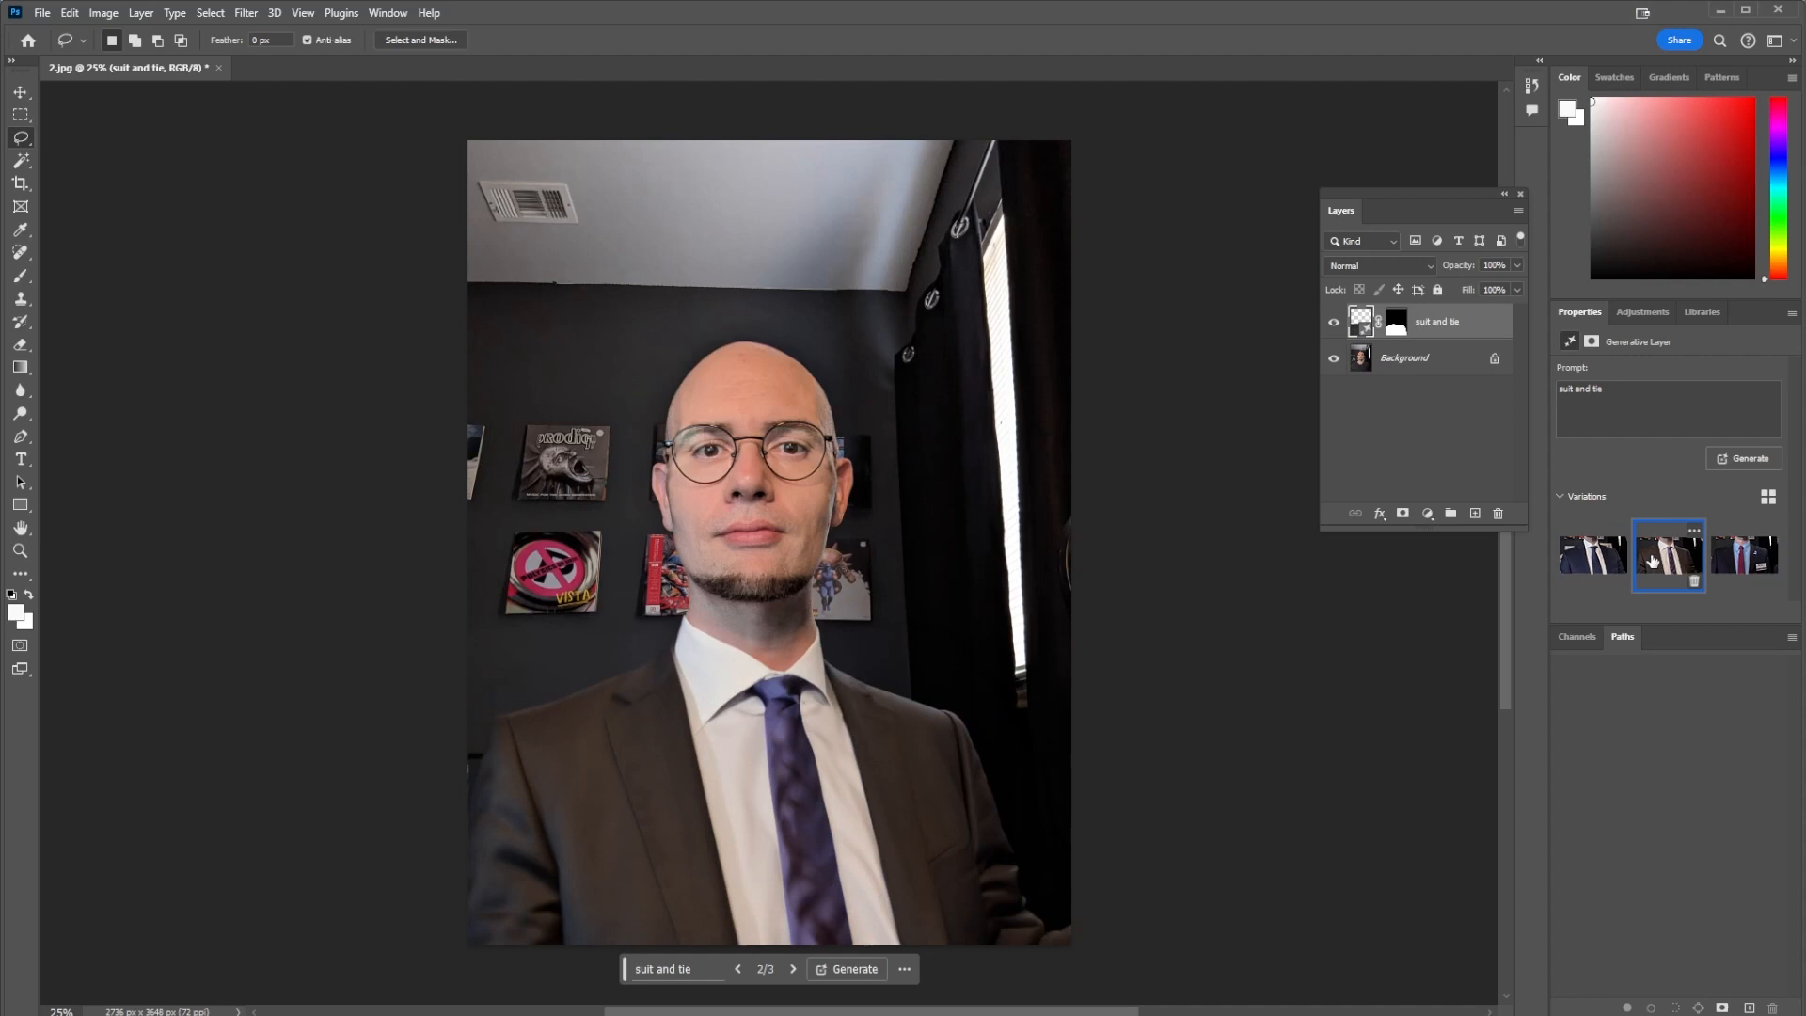
{"action": "left_click", "coordinate": [1732, 562]}
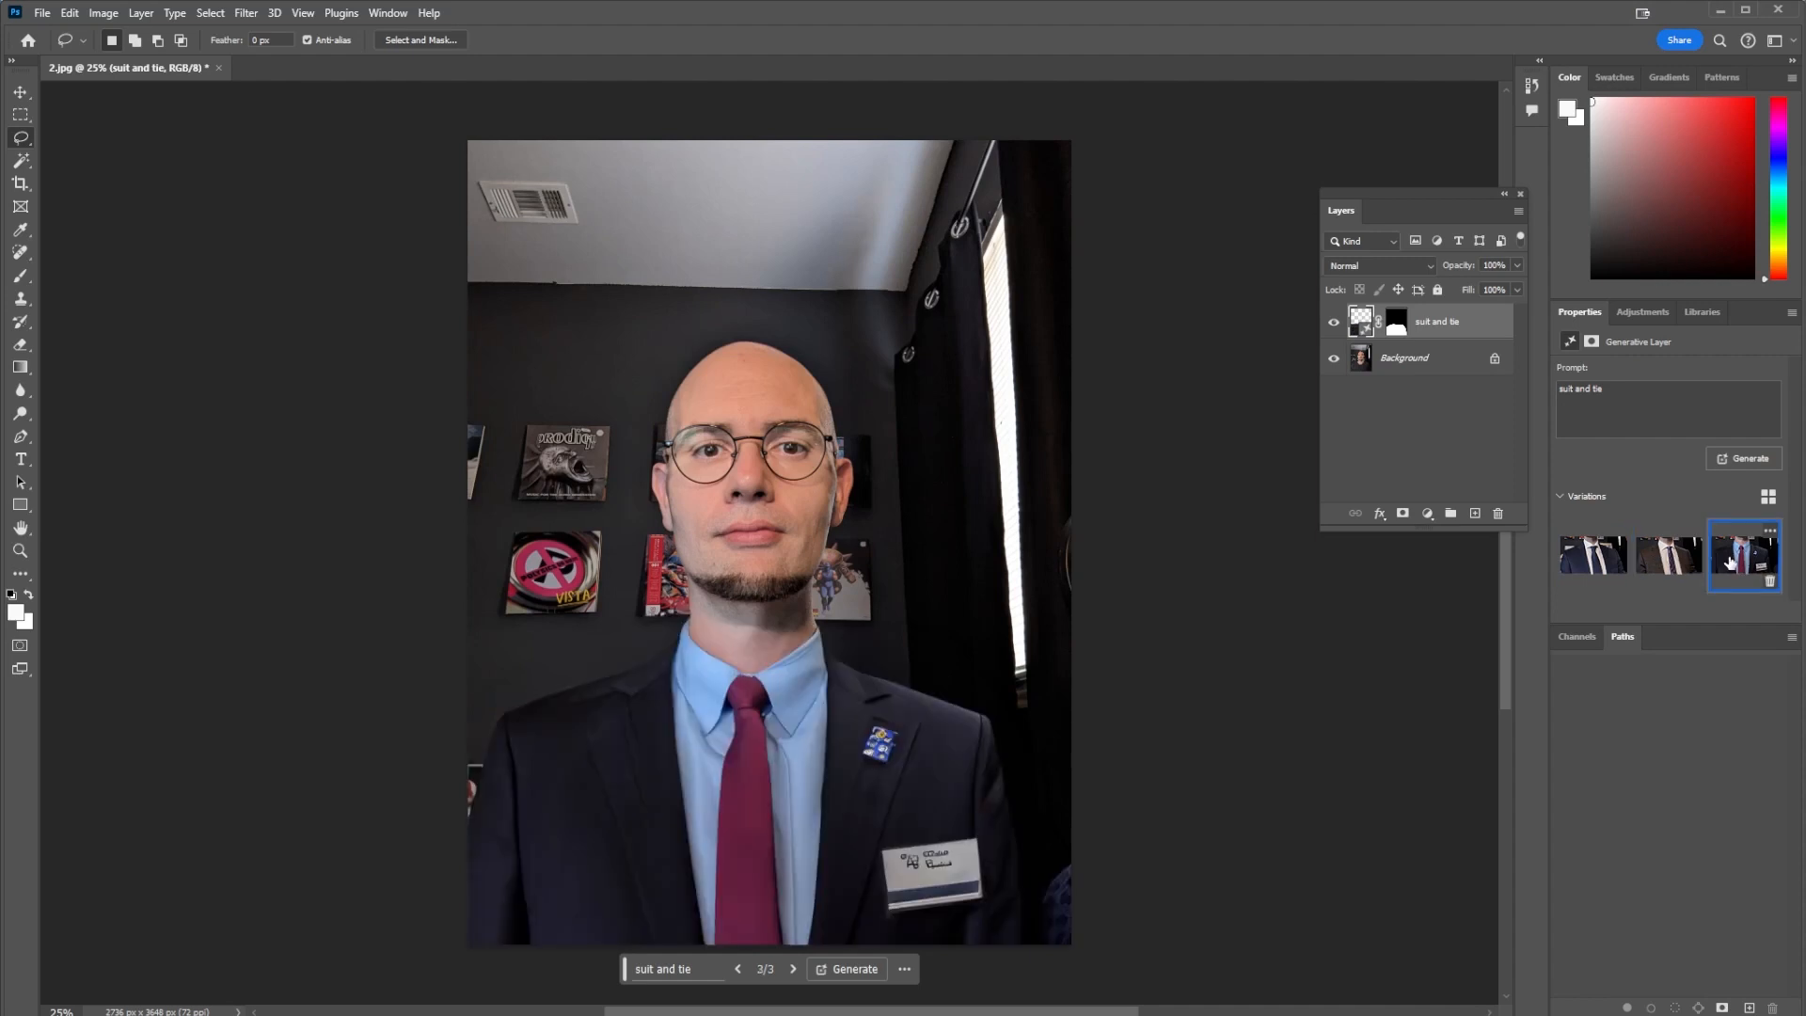
{"action": "left_click", "coordinate": [1668, 562]}
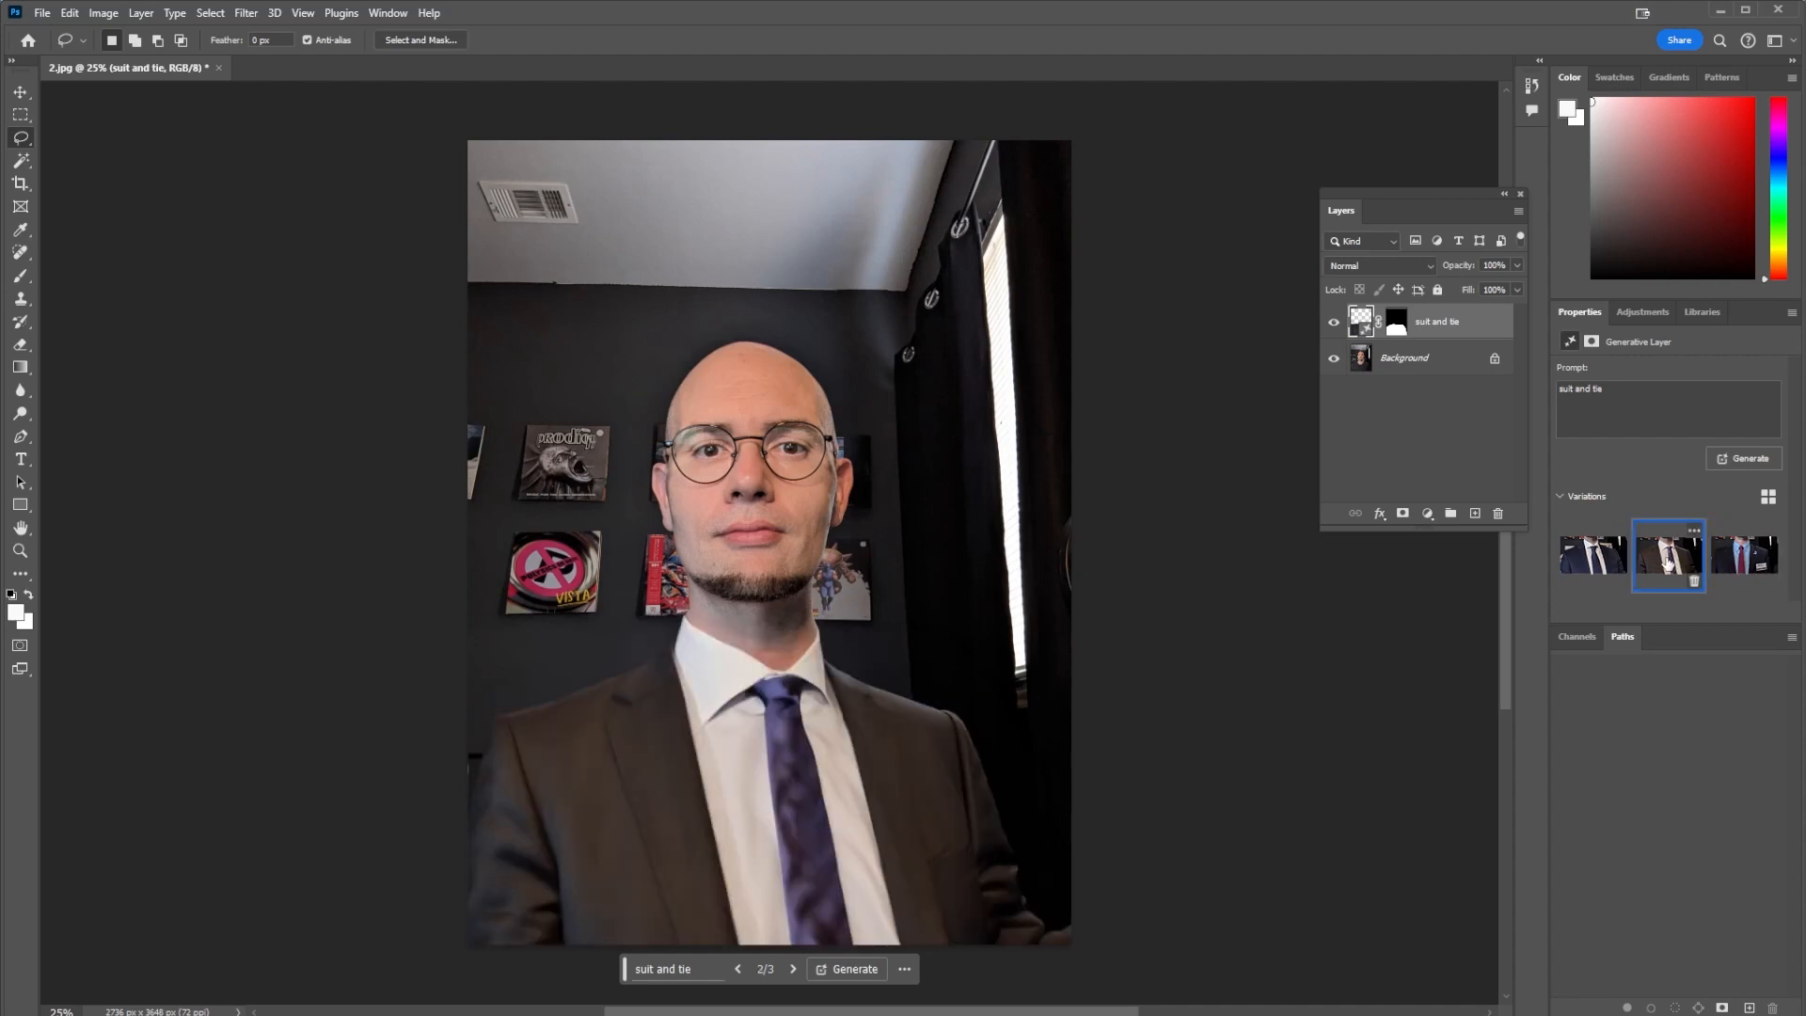